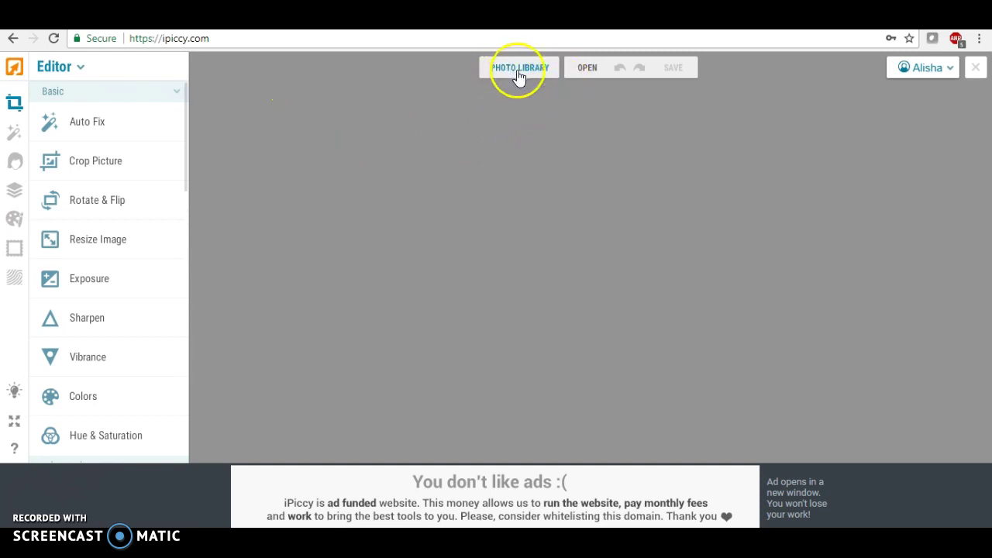
- Open the 4000 x 3000 handwritten-note photo from the Desktop via OPEN > My computer
{"action": "left_click", "coordinate": [581, 73]}
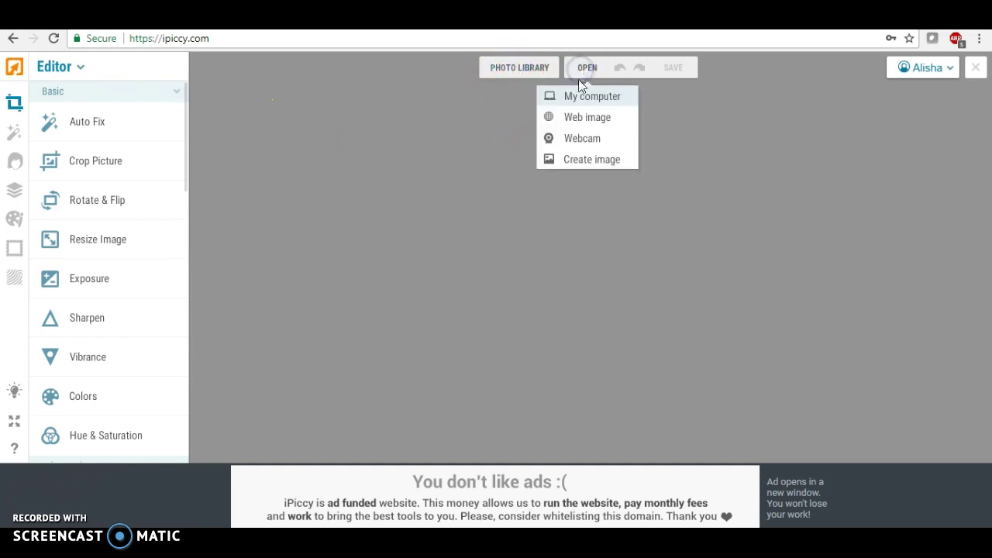
{"action": "left_click", "coordinate": [574, 94]}
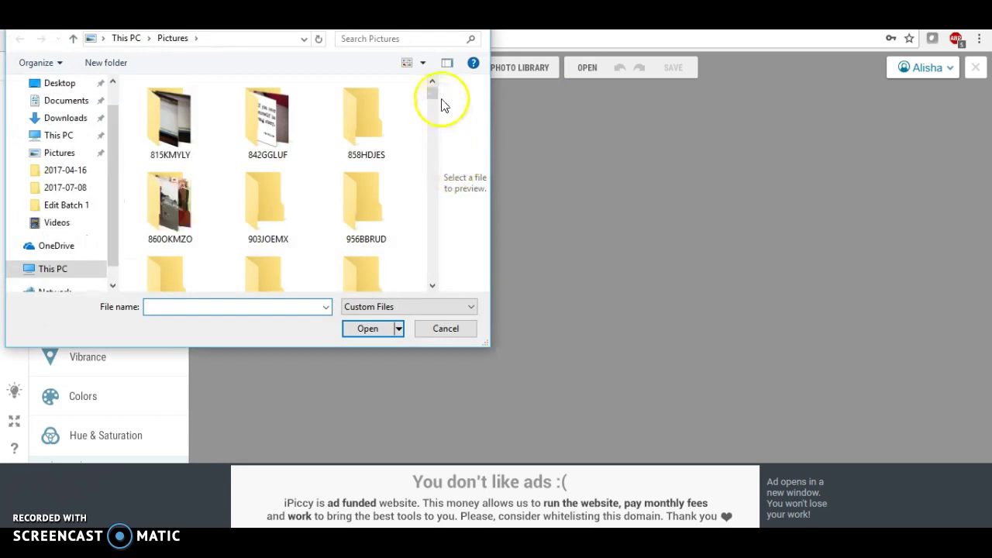
{"action": "left_click_drag", "start_coordinate": [433, 93], "coordinate": [436, 147]}
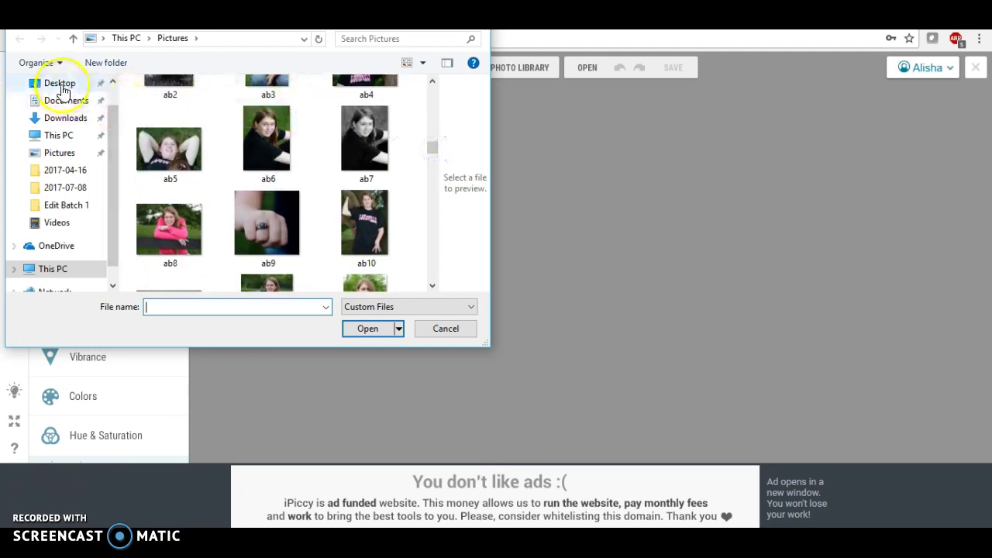
{"action": "left_click", "coordinate": [62, 82]}
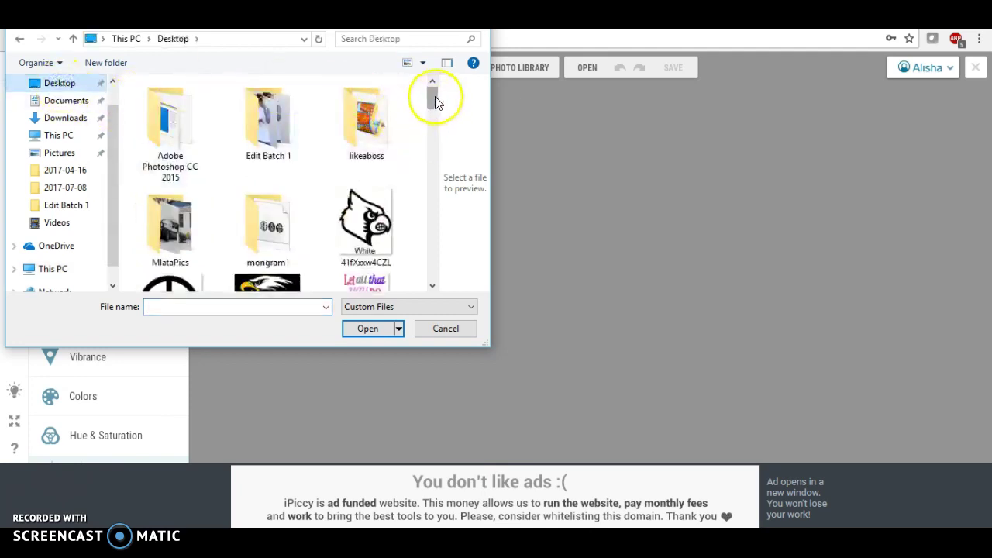
{"action": "left_click_drag", "start_coordinate": [432, 96], "coordinate": [426, 222]}
{"action": "double_click", "coordinate": [377, 134]}
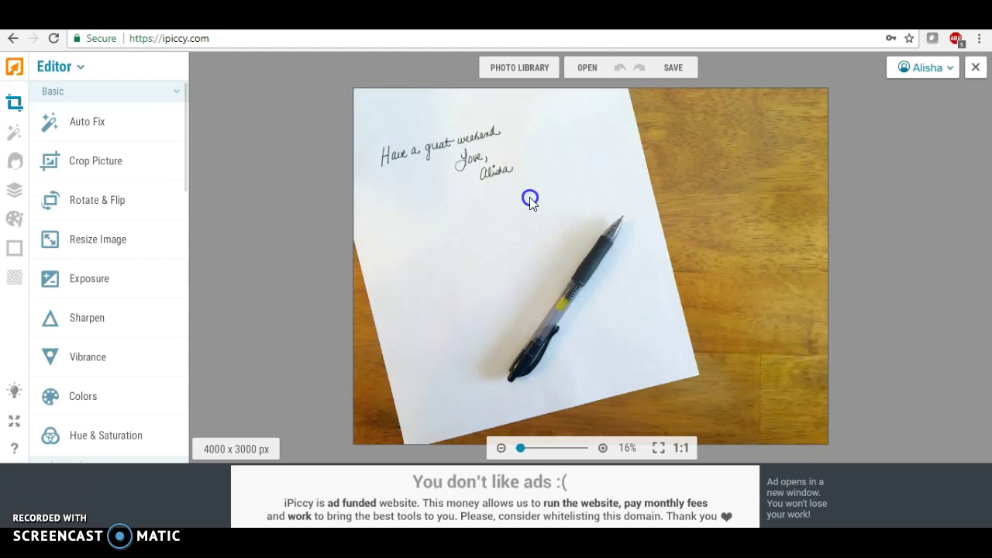
- Resize the photo from 4000 x 3000 to 1920 x 1080 with Constrain proportions turned off
{"action": "left_click", "coordinate": [94, 240]}
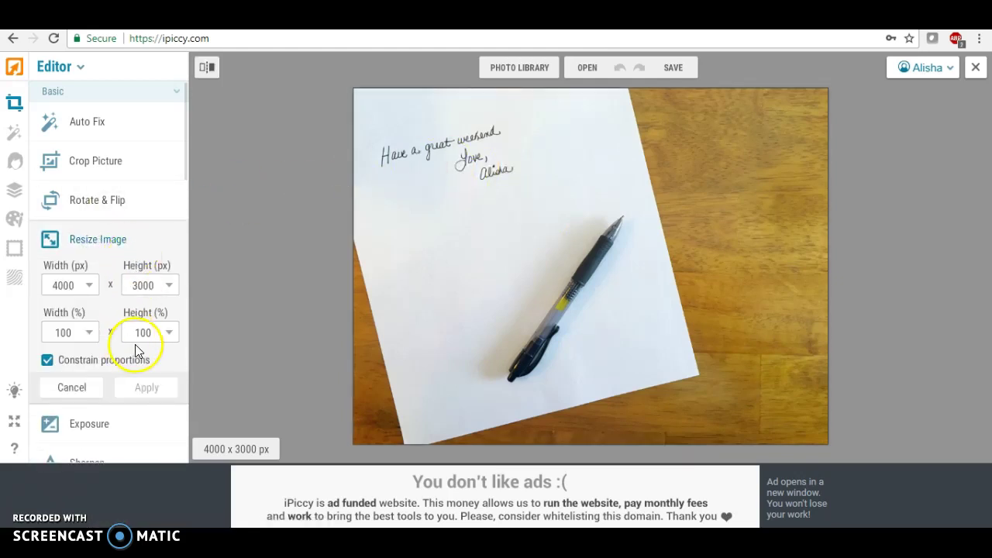
{"action": "scroll", "coordinate": [146, 338], "scroll_direction": "down", "scroll_amount": 1}
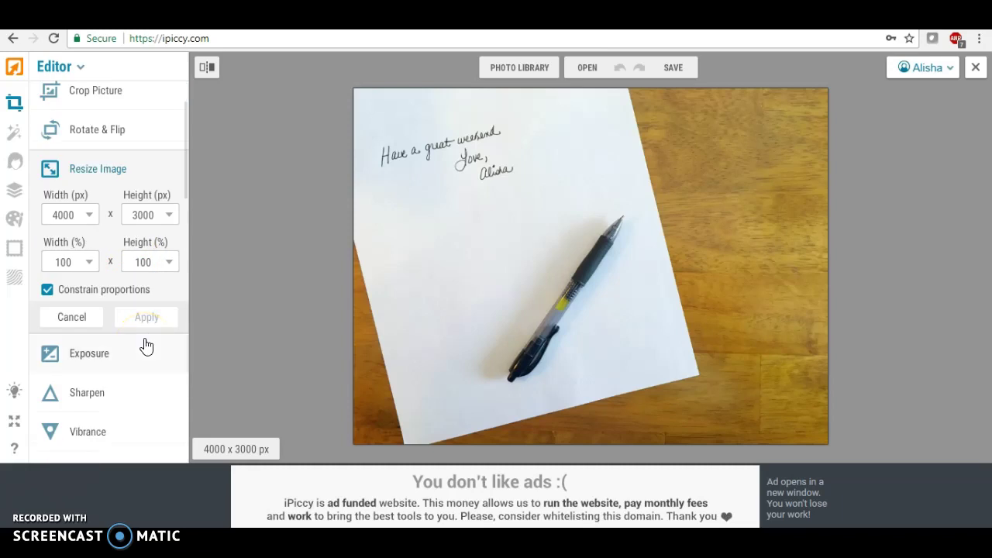
{"action": "left_click", "coordinate": [89, 217]}
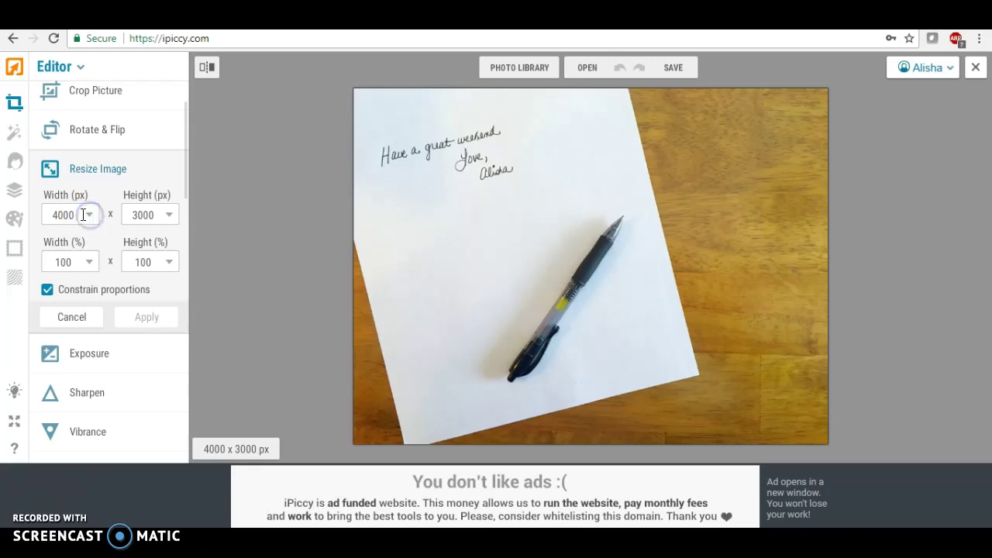
{"action": "left_click_drag", "start_coordinate": [85, 215], "coordinate": [7, 214]}
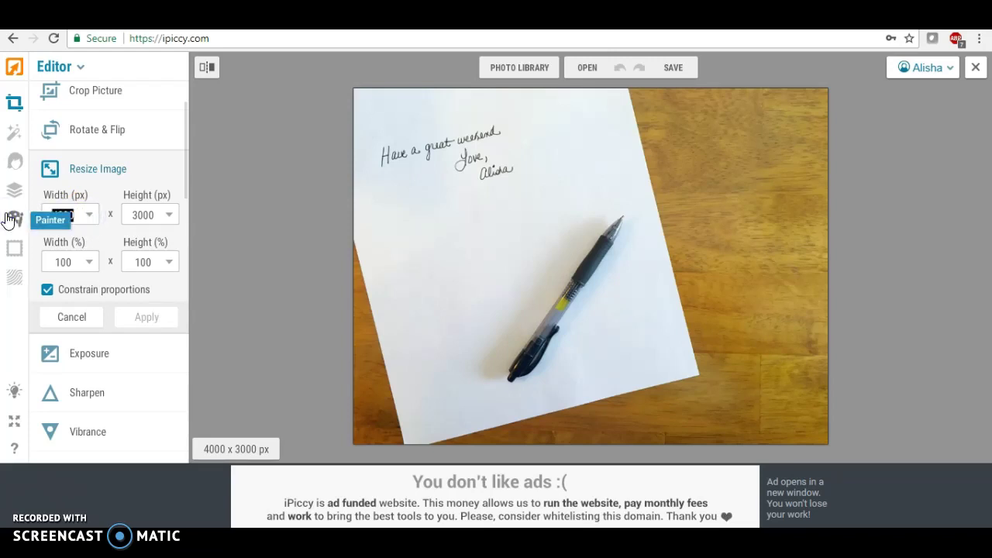
{"action": "type", "text": "1920"}
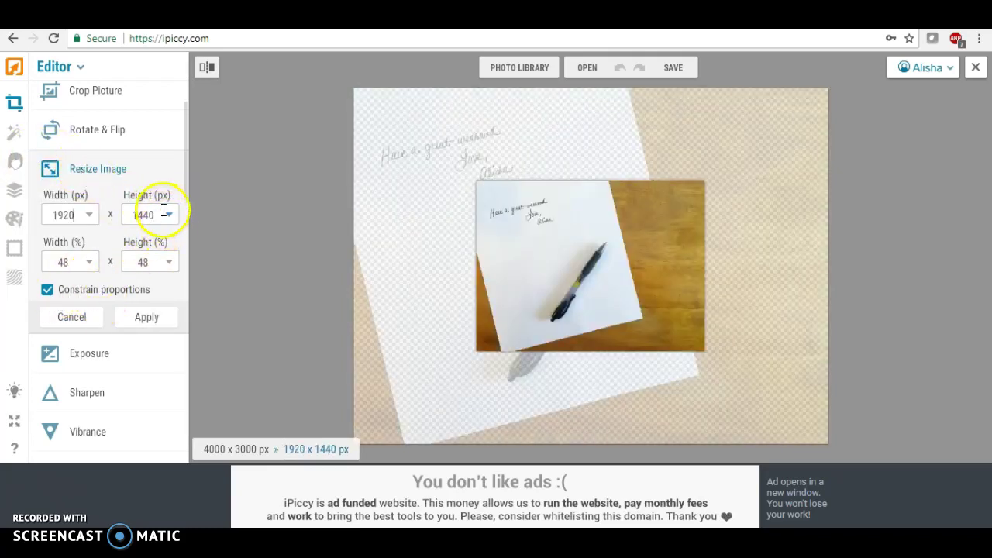
{"action": "left_click", "coordinate": [49, 289]}
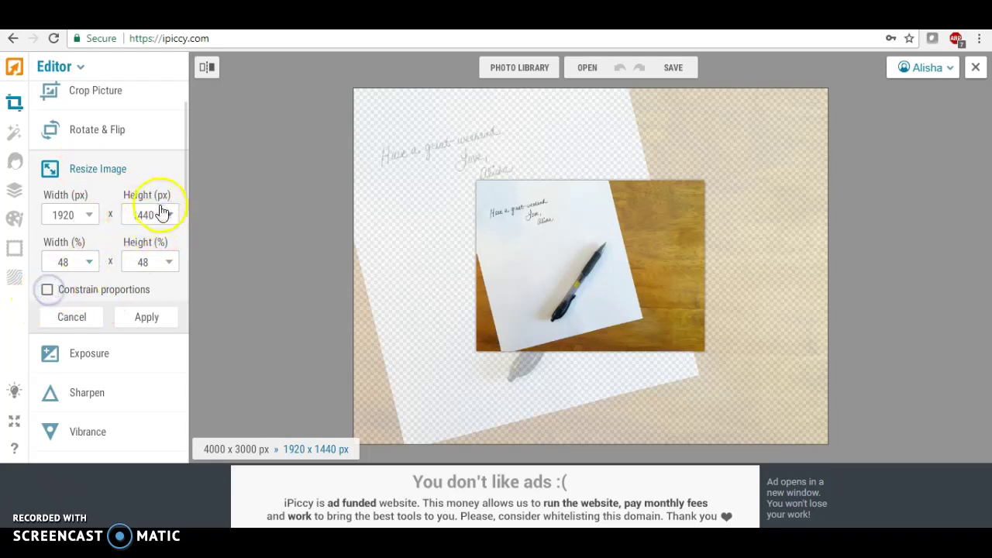
{"action": "double_click", "coordinate": [155, 215]}
{"action": "left_click", "coordinate": [88, 216]}
{"action": "type", "text": "1080"}
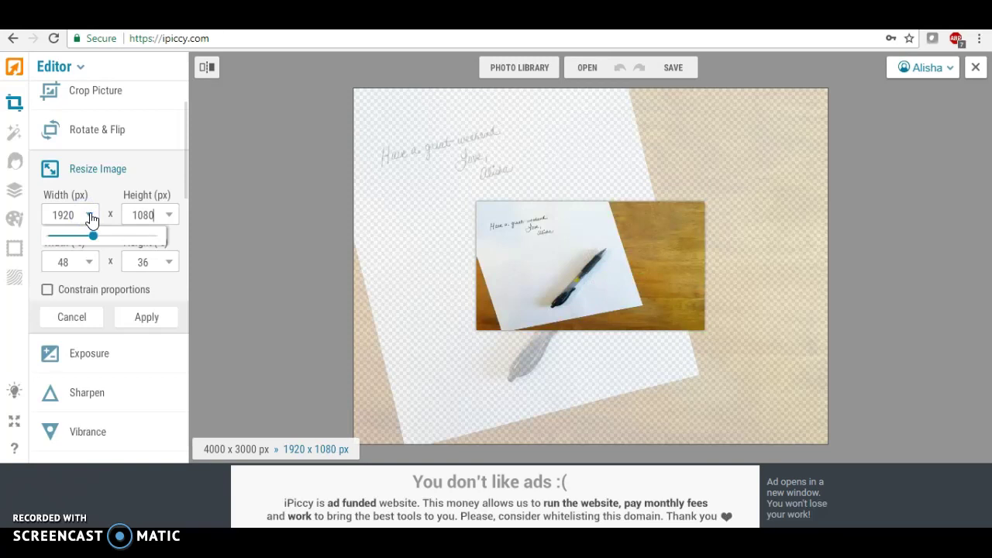
{"action": "left_click", "coordinate": [148, 318]}
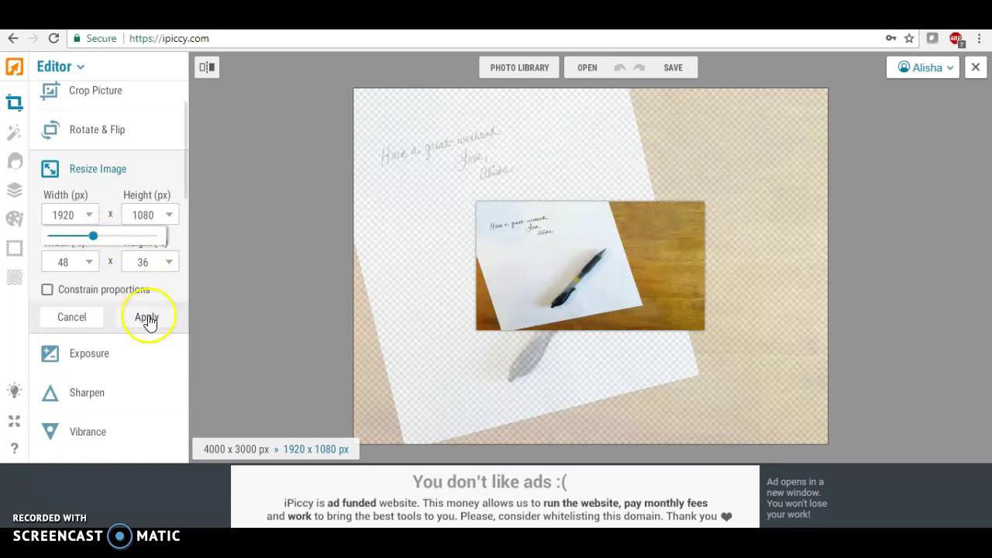
{"action": "left_click", "coordinate": [148, 320]}
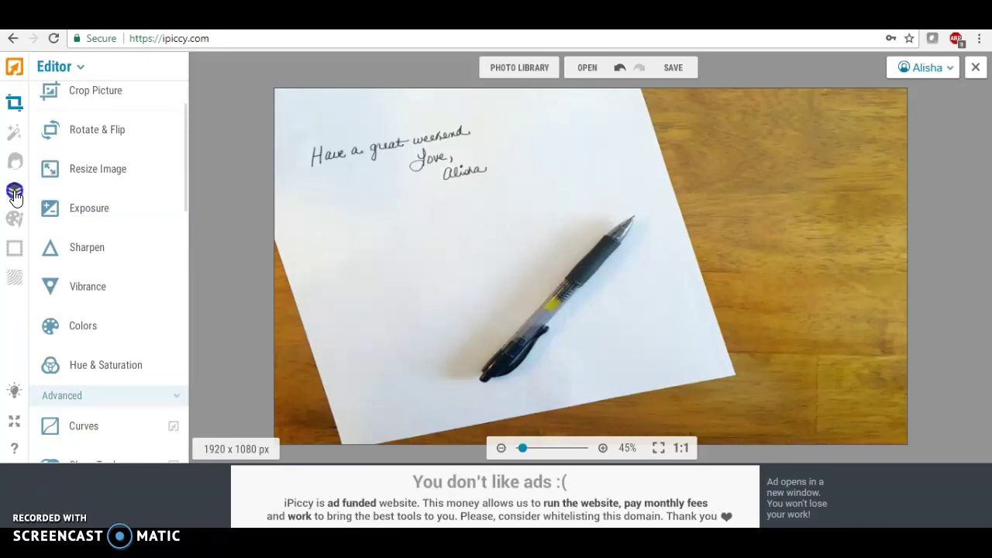
- In the Layers designer, add a Geometric rounded square vector sticker to the photo
{"action": "left_click", "coordinate": [15, 197]}
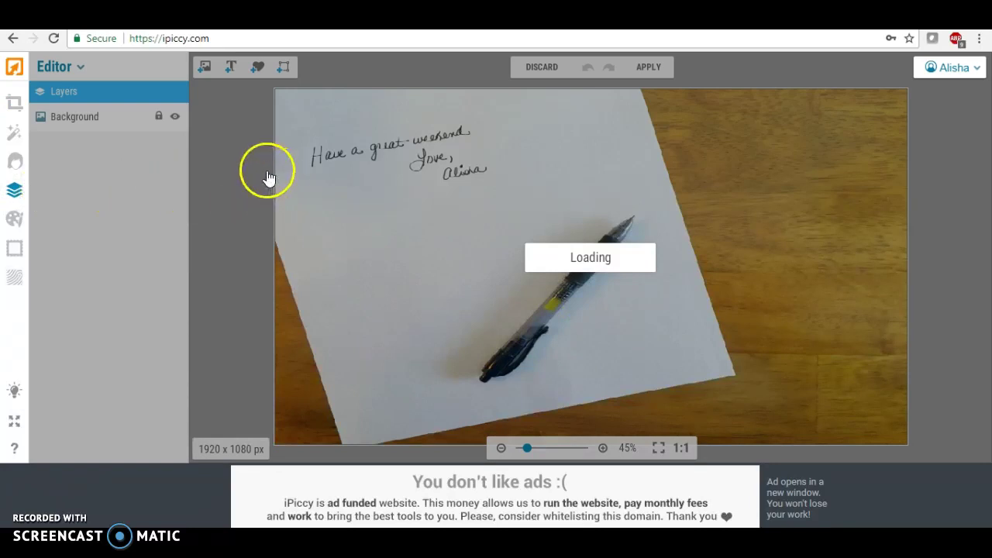
{"action": "left_click", "coordinate": [101, 124]}
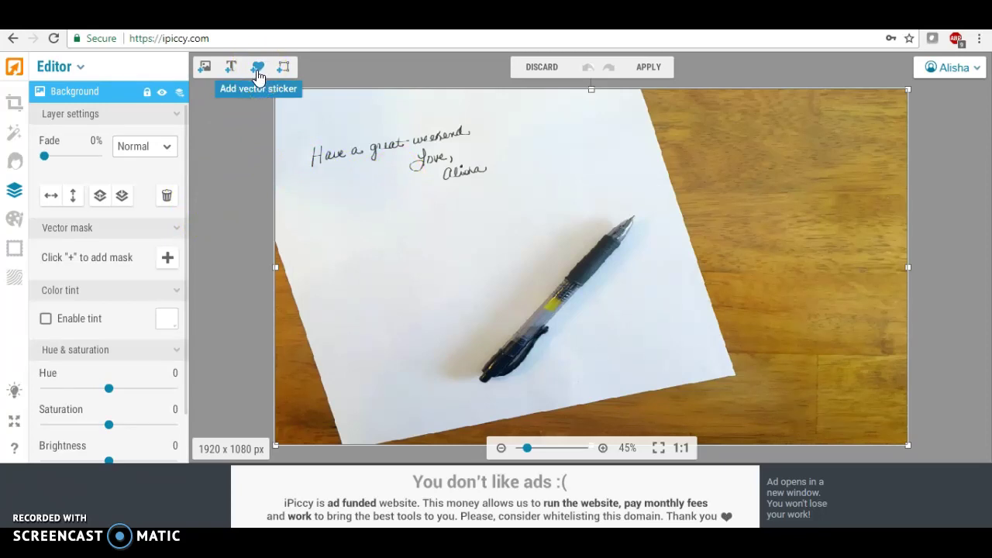
{"action": "left_click", "coordinate": [258, 69]}
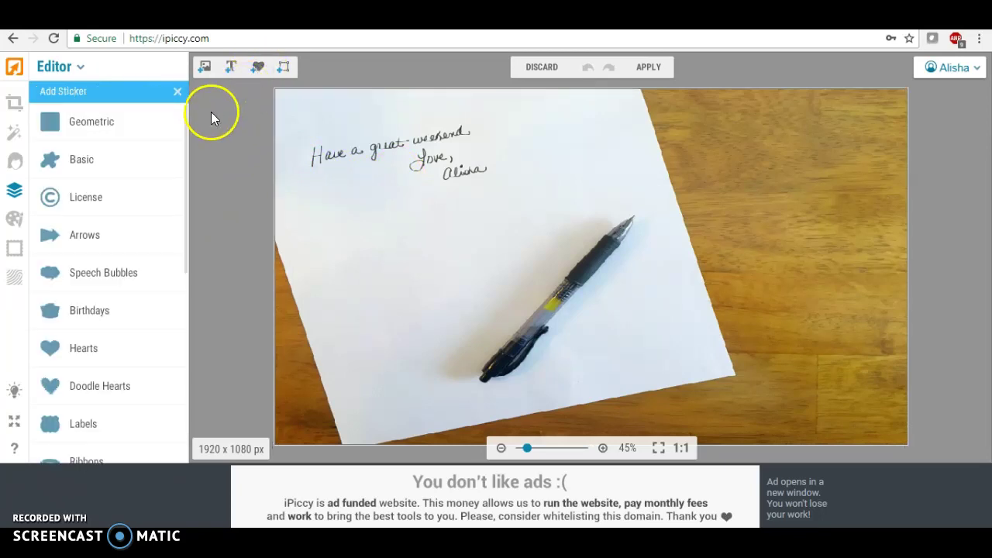
{"action": "left_click", "coordinate": [100, 127]}
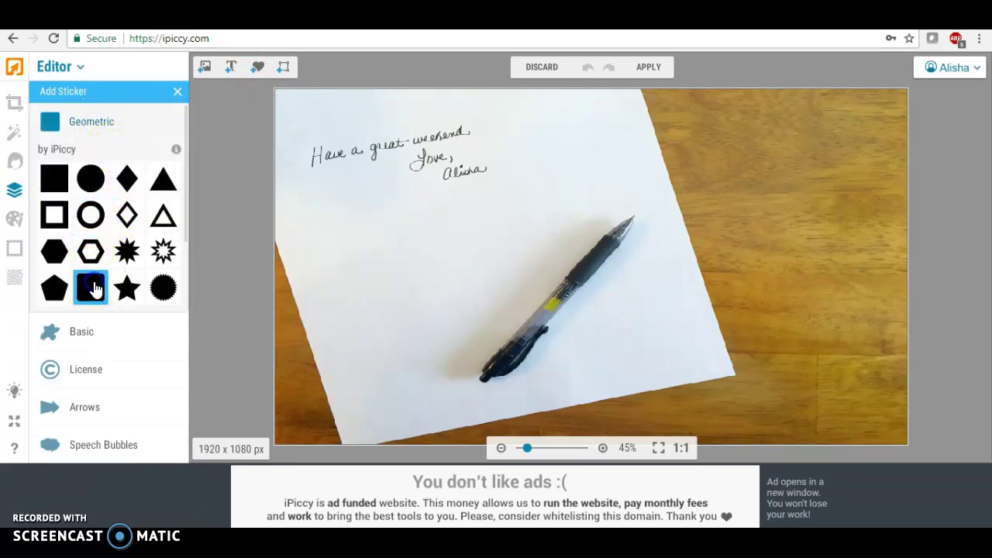
{"action": "left_click", "coordinate": [94, 289]}
- Move and stretch the rounded square to cover the photo's upper-right area
{"action": "left_click_drag", "start_coordinate": [609, 225], "coordinate": [776, 141]}
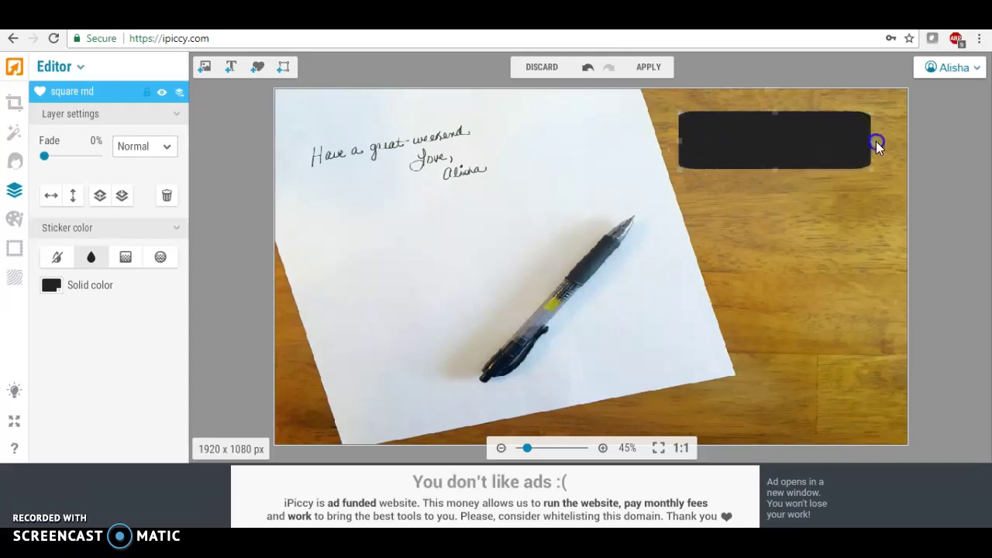
{"action": "left_click_drag", "start_coordinate": [886, 144], "coordinate": [888, 143]}
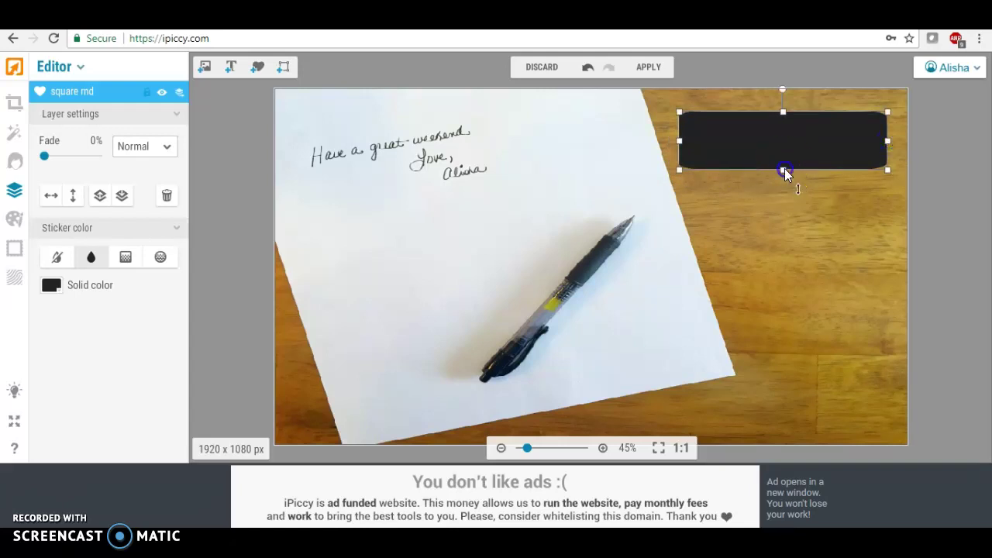
{"action": "left_click_drag", "start_coordinate": [783, 168], "coordinate": [792, 228]}
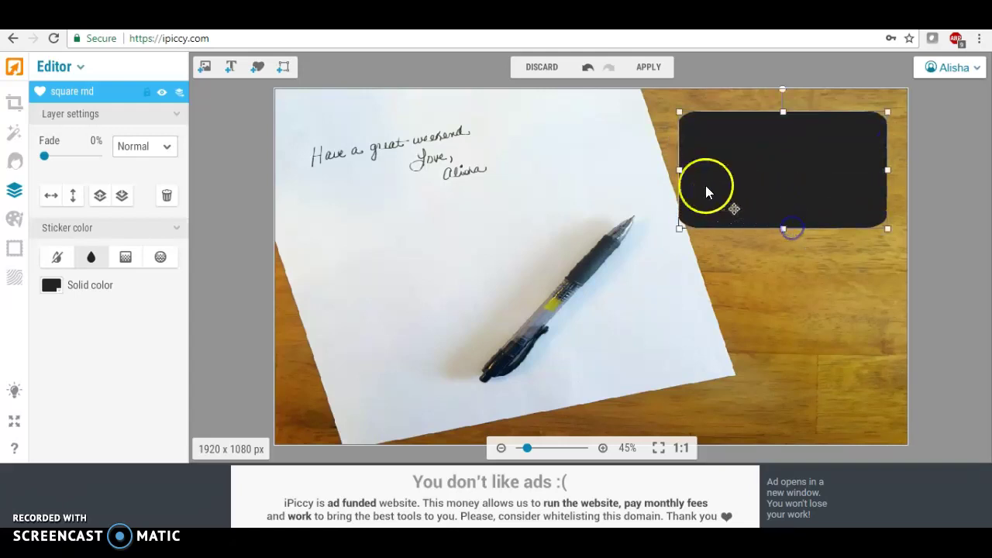
{"action": "left_click_drag", "start_coordinate": [680, 172], "coordinate": [628, 172]}
{"action": "left_click_drag", "start_coordinate": [758, 159], "coordinate": [773, 175]}
{"action": "left_click", "coordinate": [769, 169]}
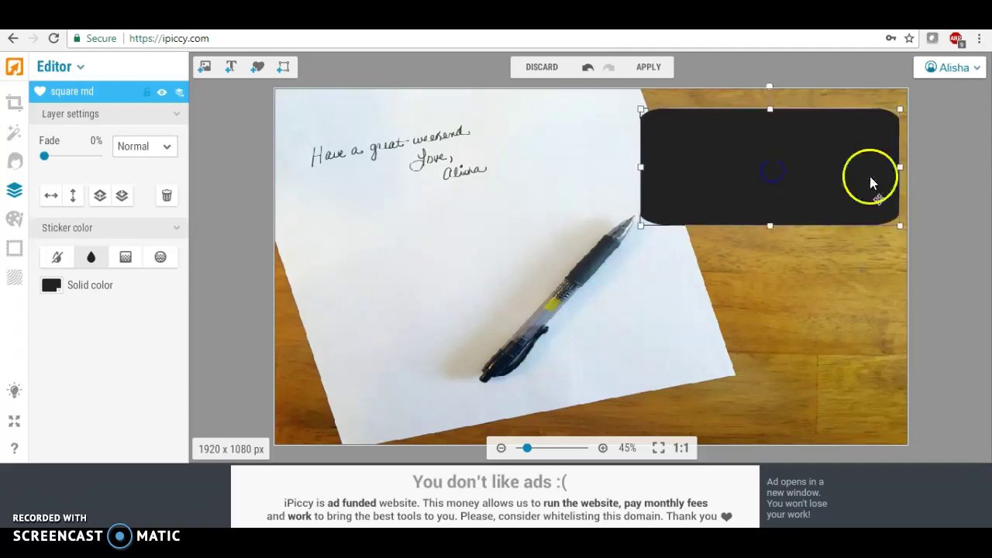
{"action": "left_click_drag", "start_coordinate": [771, 227], "coordinate": [772, 230]}
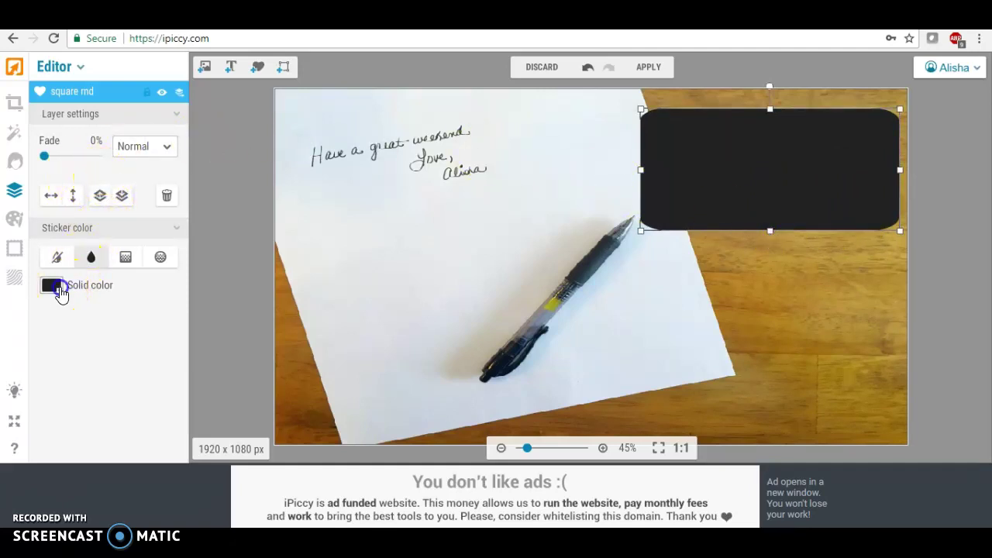
- Colour the rounded box light grey and fade it to 22%
{"action": "left_click", "coordinate": [57, 289]}
{"action": "left_click", "coordinate": [58, 333]}
{"action": "left_click", "coordinate": [49, 342]}
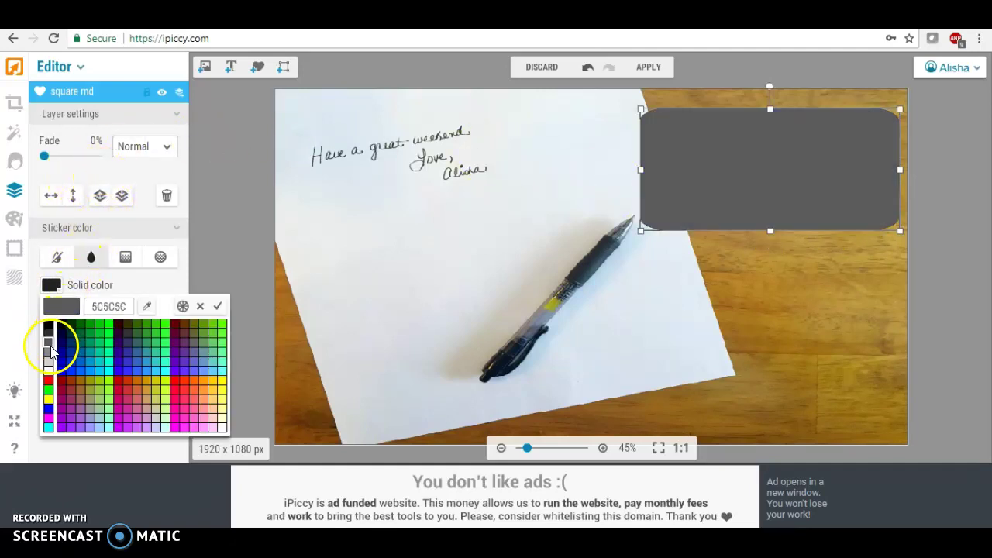
{"action": "left_click", "coordinate": [49, 348]}
{"action": "left_click", "coordinate": [49, 353]}
{"action": "left_click", "coordinate": [49, 362]}
{"action": "left_click", "coordinate": [49, 358]}
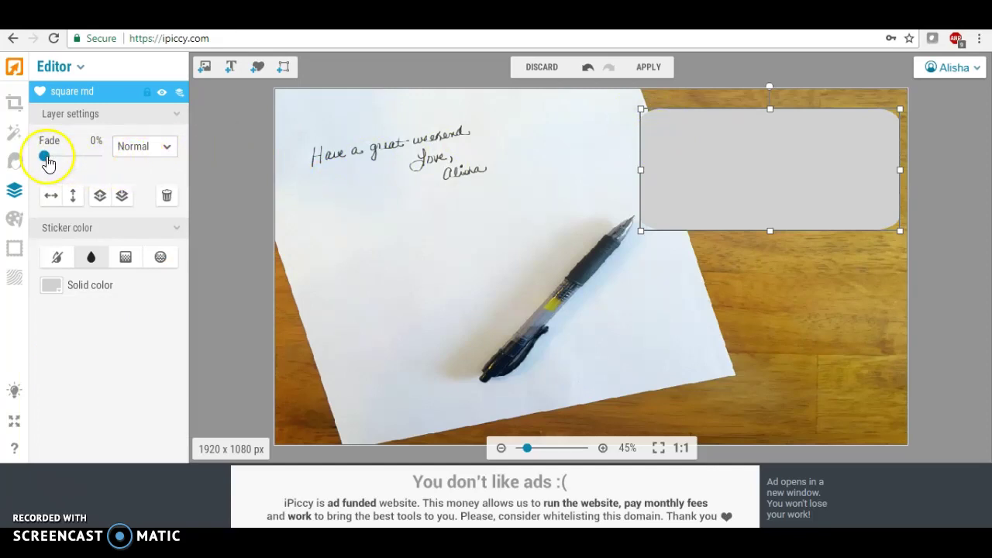
{"action": "left_click_drag", "start_coordinate": [47, 158], "coordinate": [57, 159]}
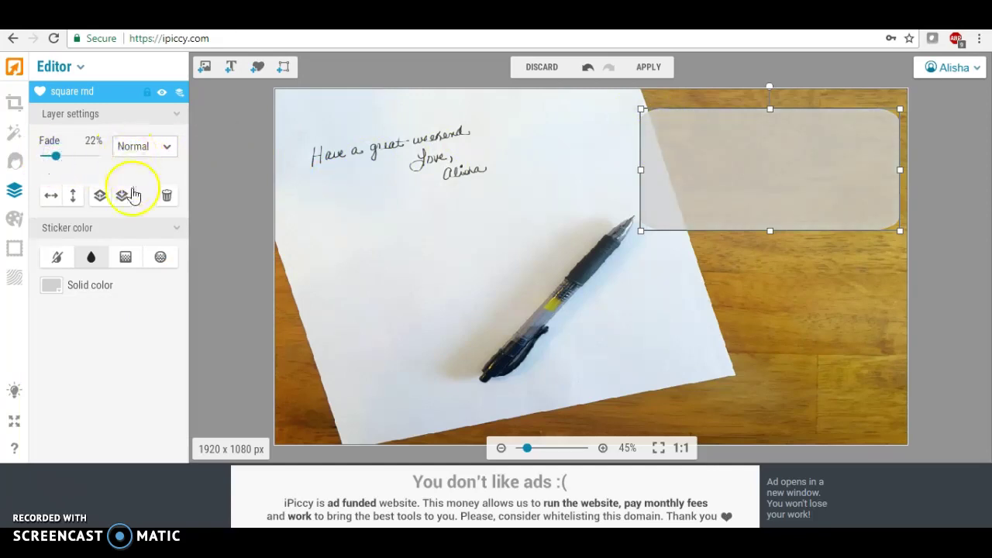
{"action": "left_click", "coordinate": [713, 277]}
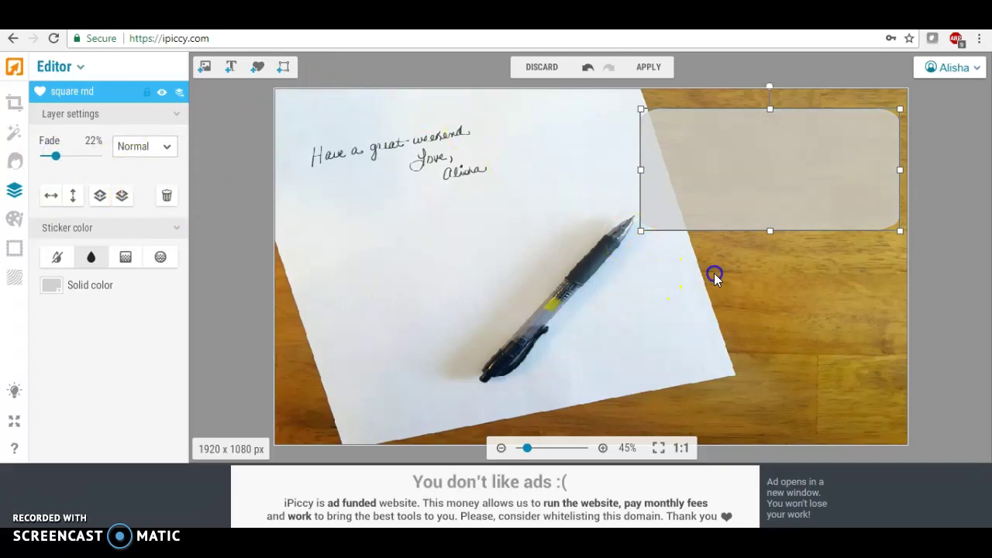
- Add a text layer replacing the placeholder with 'How To Cut Your' / 'Own Handwriting In Cricut Design Space'
{"action": "left_click", "coordinate": [231, 65]}
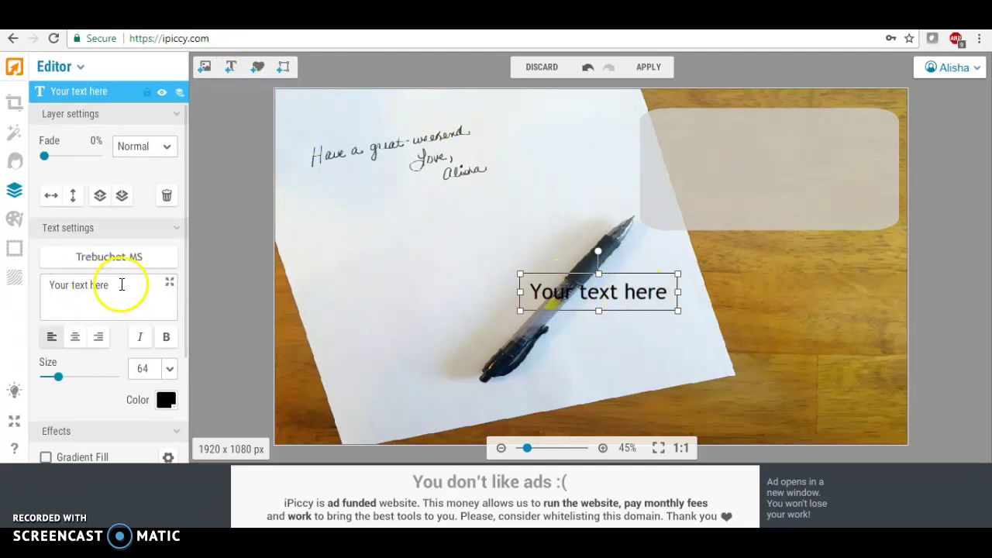
{"action": "left_click_drag", "start_coordinate": [122, 284], "coordinate": [21, 290]}
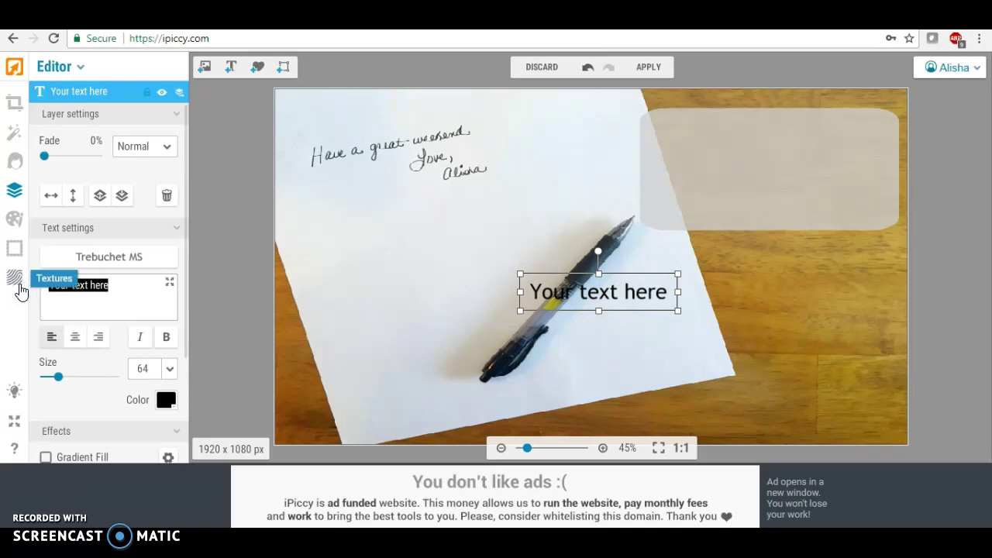
{"action": "type", "text": "How"}
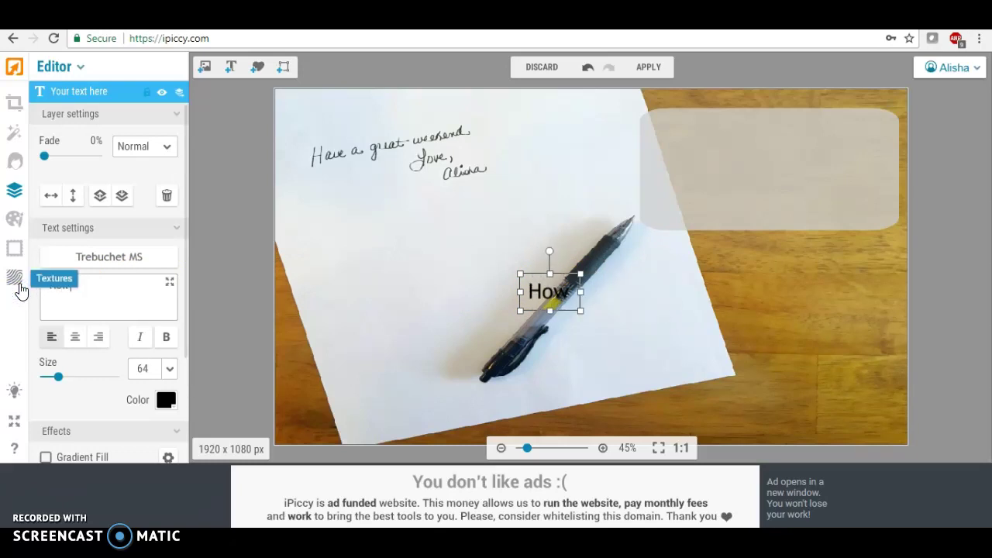
{"action": "type", "text": " To C"}
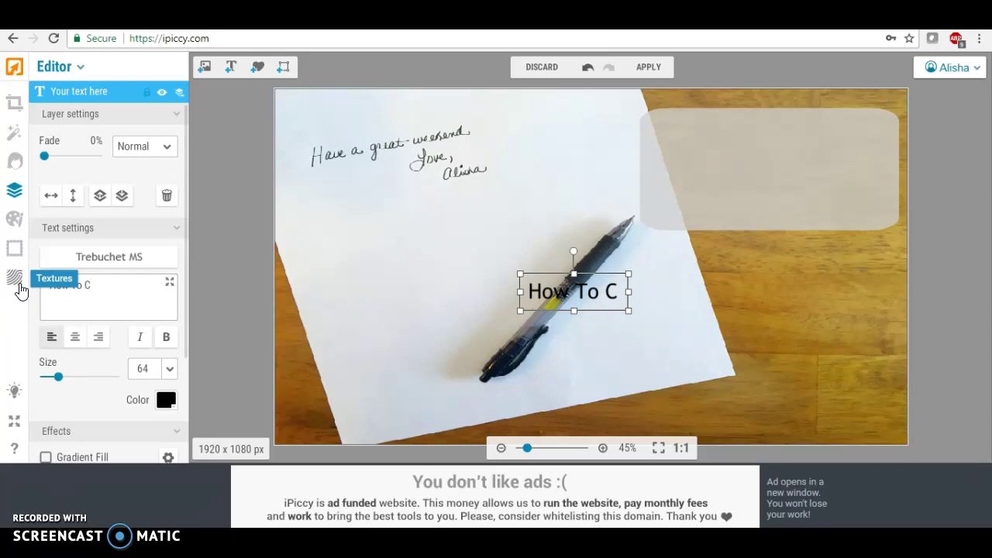
{"action": "type", "text": "ut Your"}
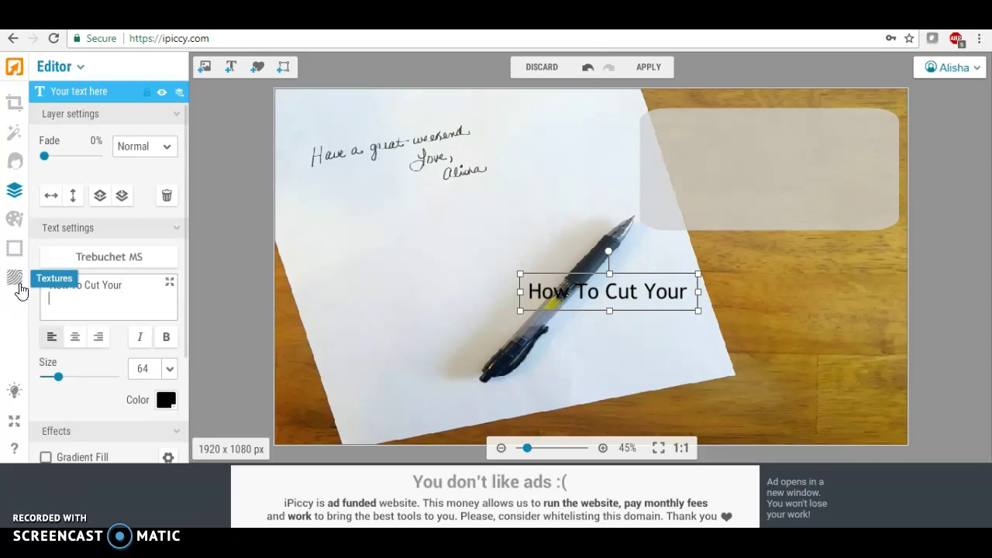
{"action": "key", "text": "Return"}
{"action": "type", "text": "Own Handwri"}
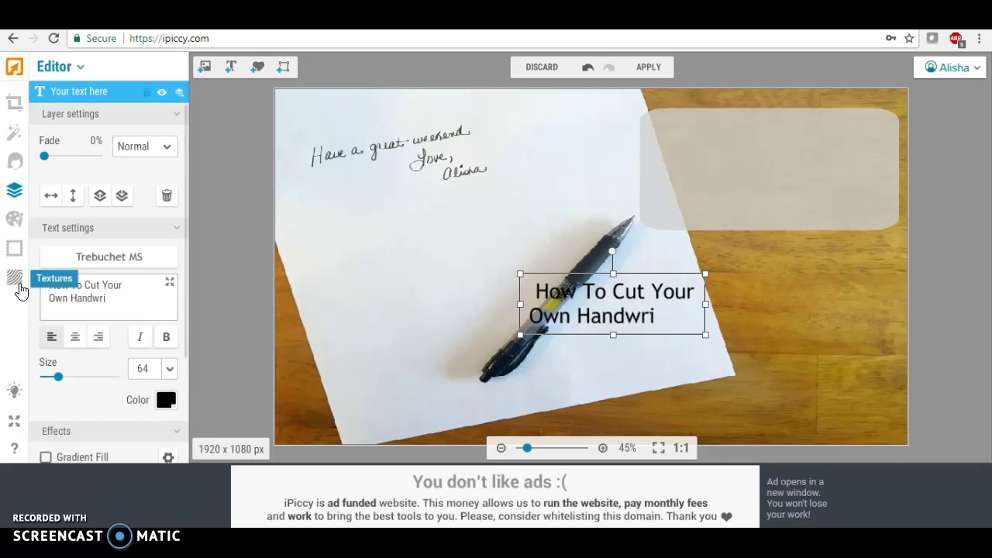
{"action": "type", "text": "ting "}
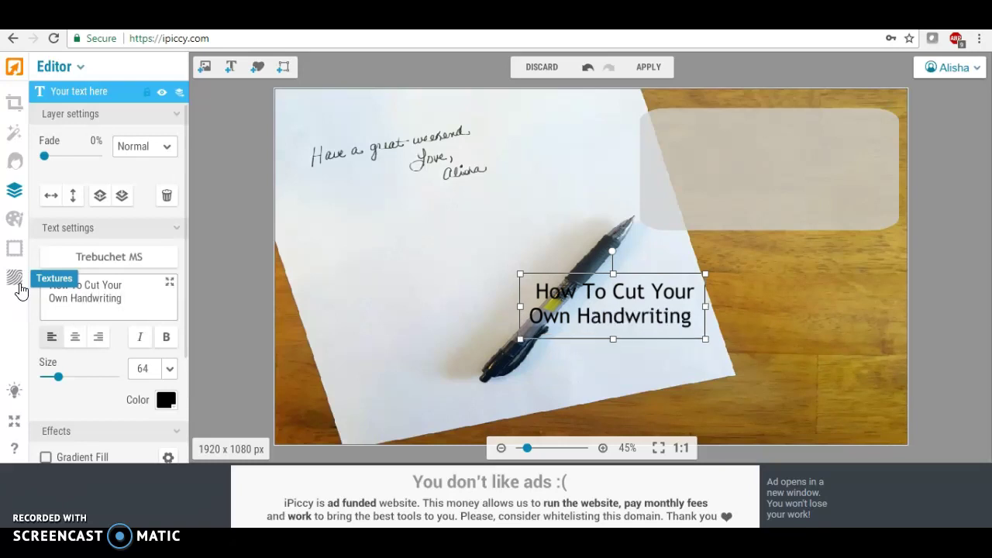
{"action": "type", "text": "In Cricut"}
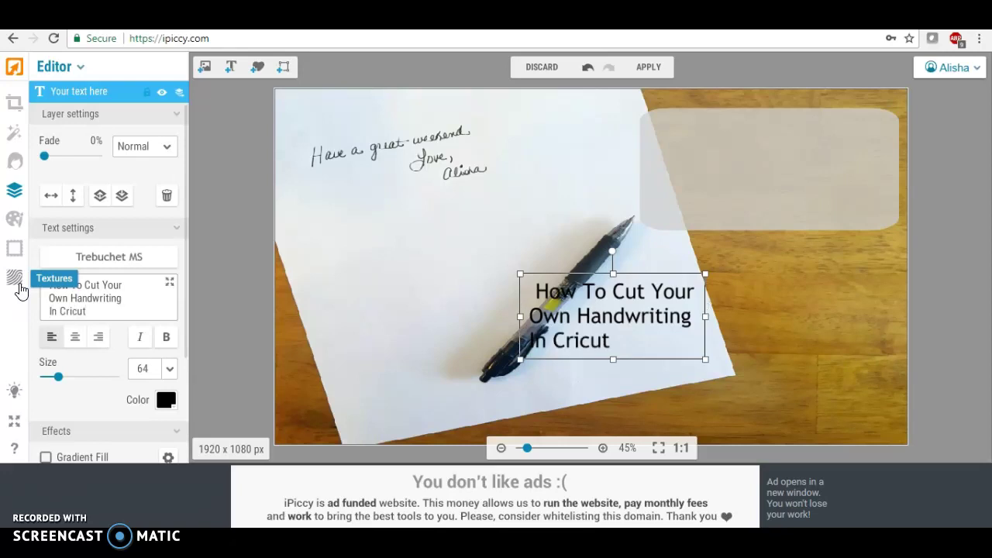
{"action": "type", "text": " Design"}
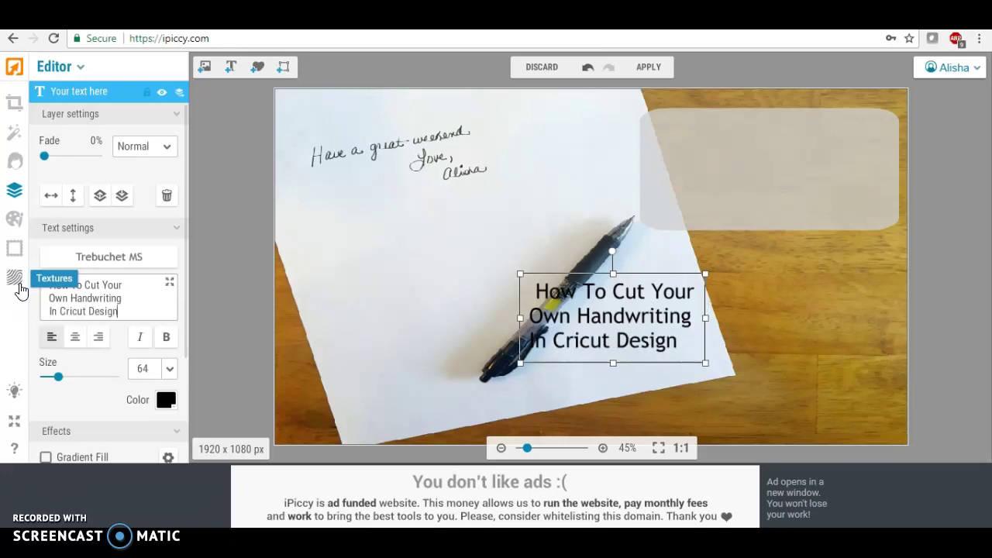
{"action": "type", "text": " Space"}
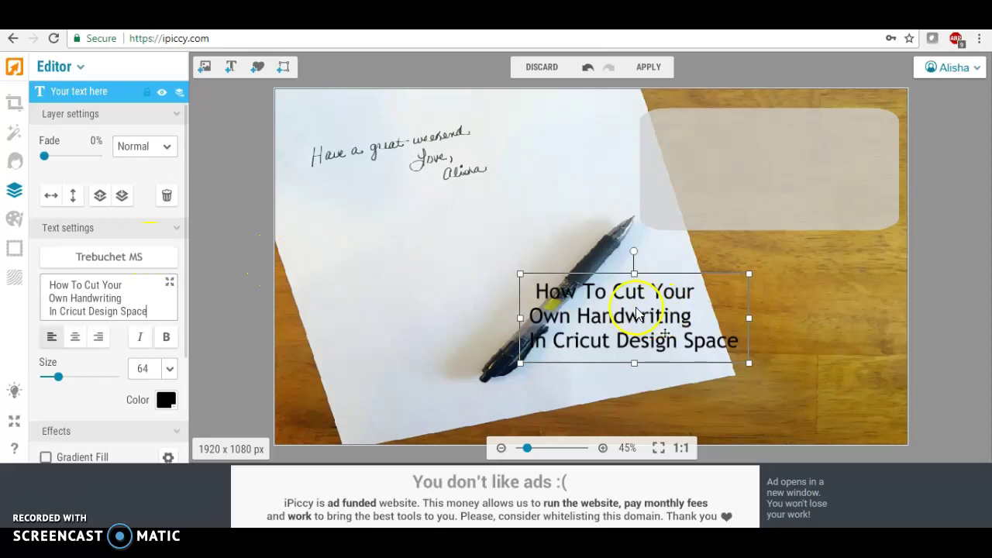
- Move the title into the faded top-right box and centre-align its lines
{"action": "left_click_drag", "start_coordinate": [622, 299], "coordinate": [758, 156]}
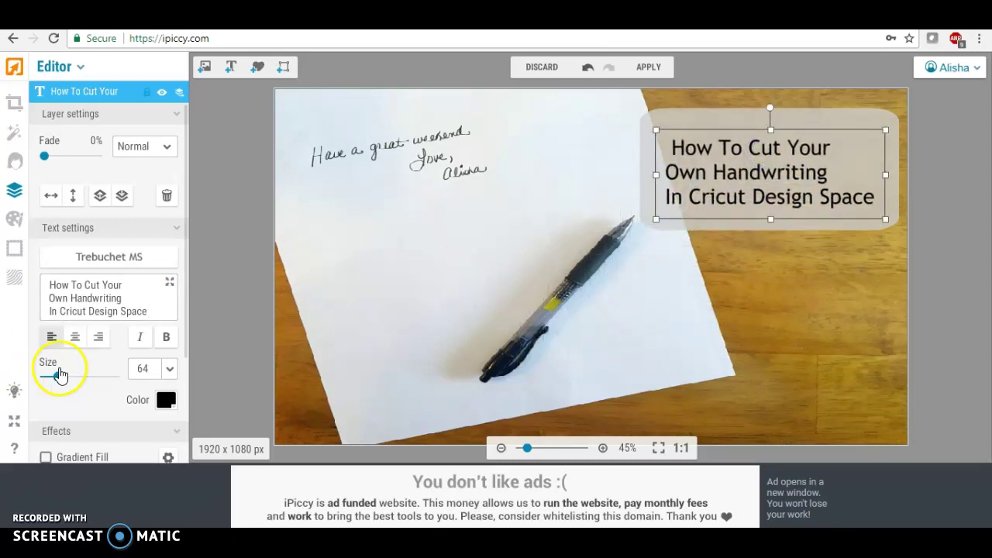
{"action": "left_click", "coordinate": [76, 337]}
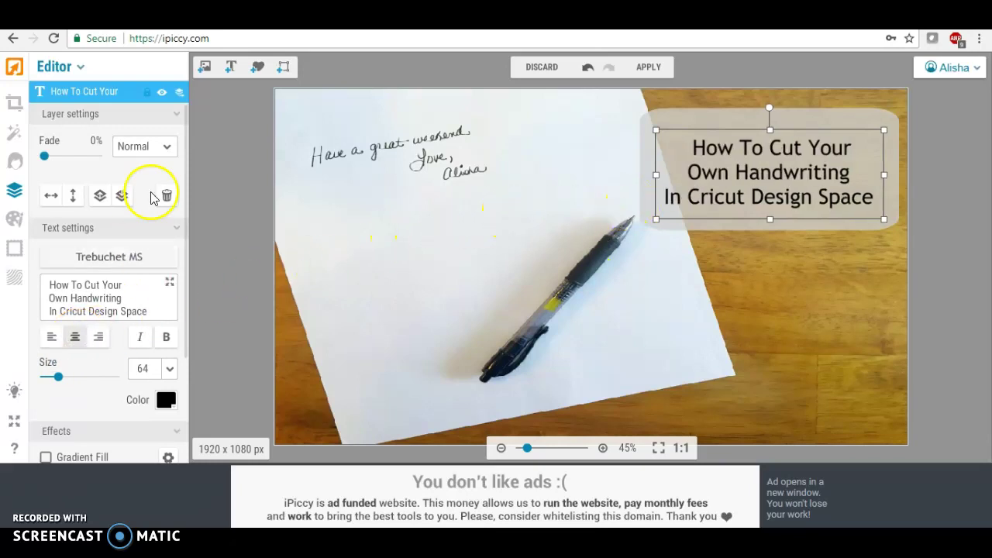
{"action": "left_click_drag", "start_coordinate": [749, 160], "coordinate": [745, 156]}
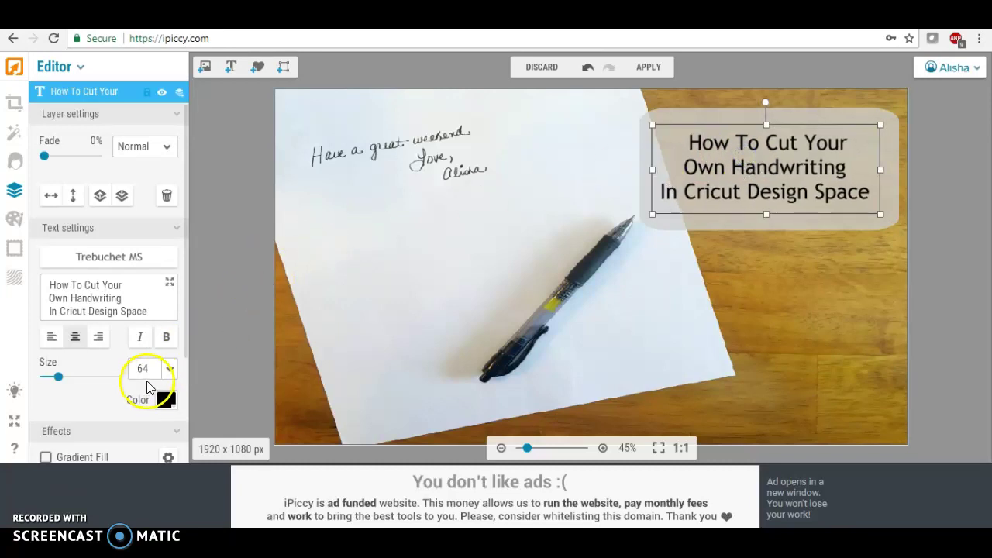
- Set the title font to Candara from the Local fonts list
{"action": "left_click", "coordinate": [132, 257]}
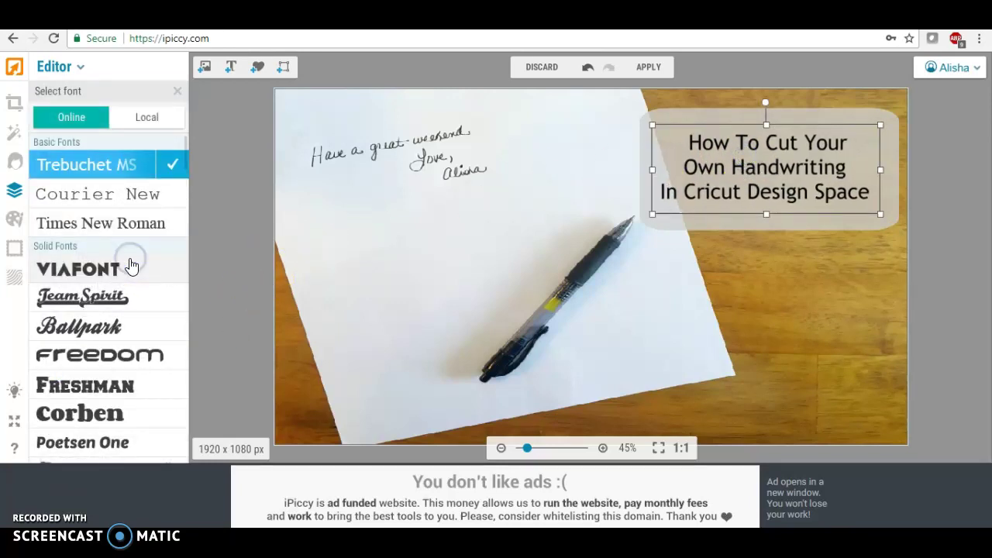
{"action": "left_click", "coordinate": [147, 119]}
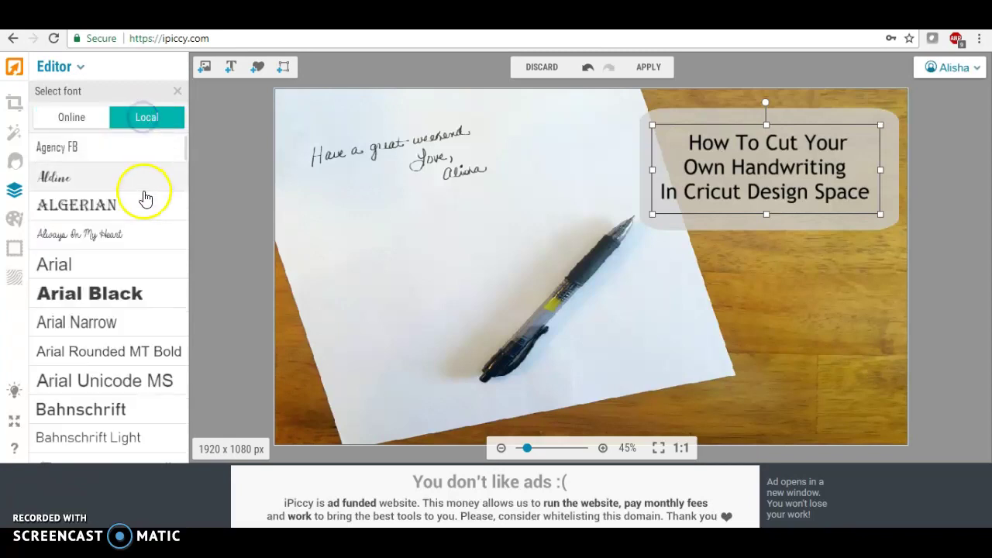
{"action": "scroll", "coordinate": [139, 232], "scroll_direction": "down", "scroll_amount": 1}
{"action": "scroll", "coordinate": [138, 232], "scroll_direction": "down", "scroll_amount": 3}
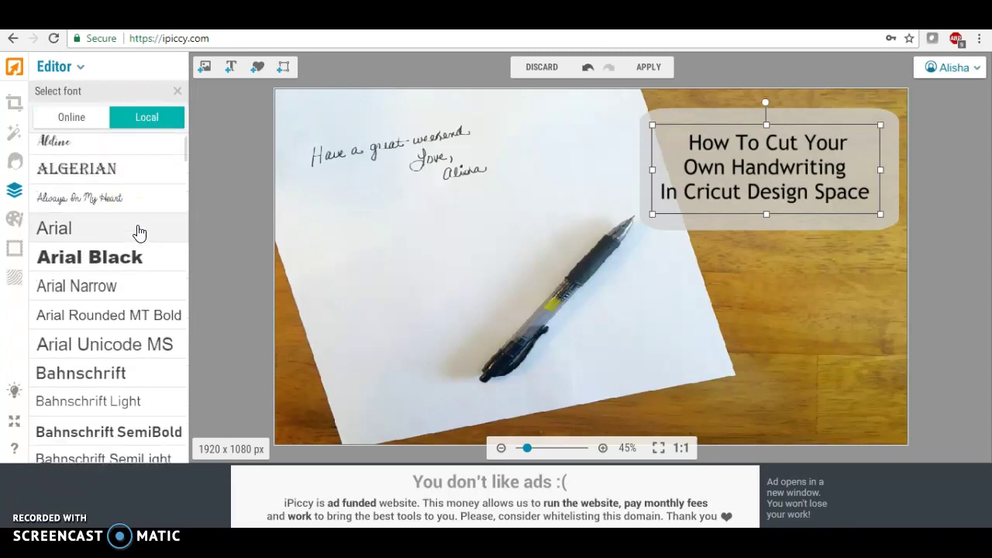
{"action": "scroll", "coordinate": [138, 233], "scroll_direction": "down", "scroll_amount": 6}
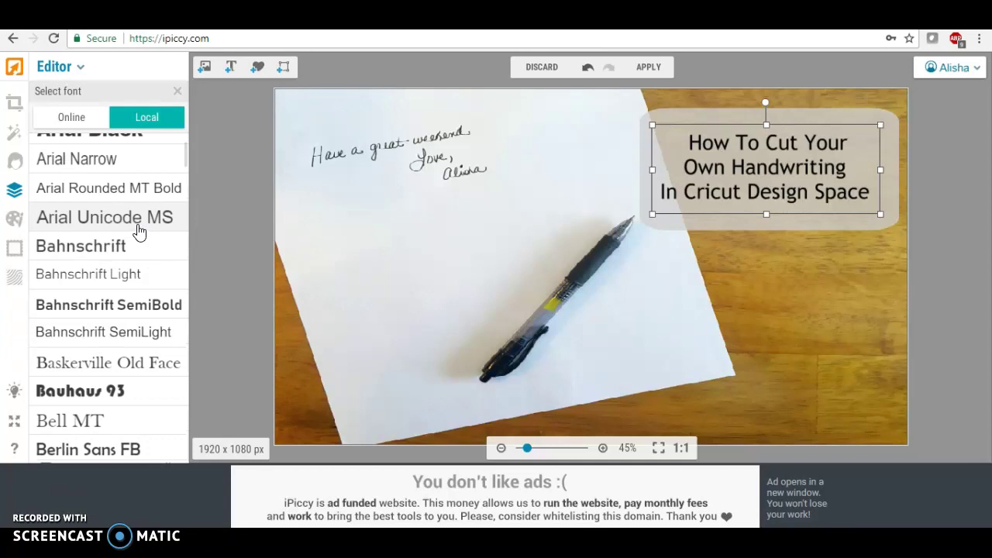
{"action": "scroll", "coordinate": [139, 233], "scroll_direction": "down", "scroll_amount": 2}
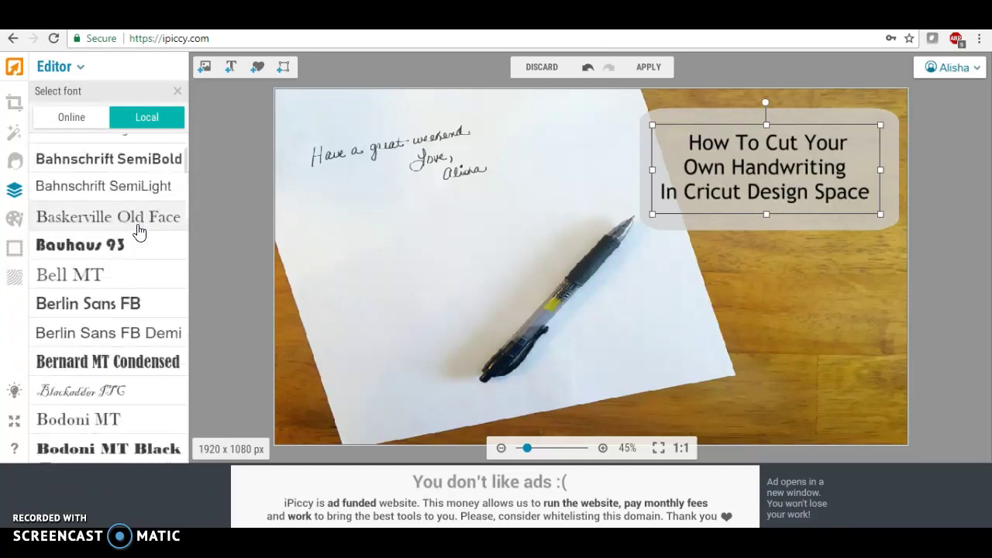
{"action": "scroll", "coordinate": [139, 232], "scroll_direction": "down", "scroll_amount": 1}
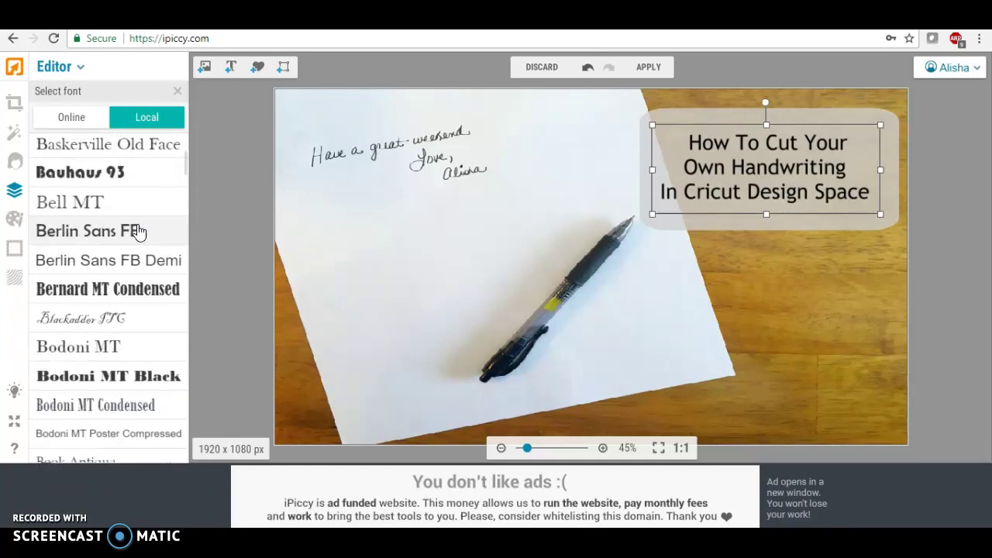
{"action": "scroll", "coordinate": [139, 231], "scroll_direction": "down", "scroll_amount": 6}
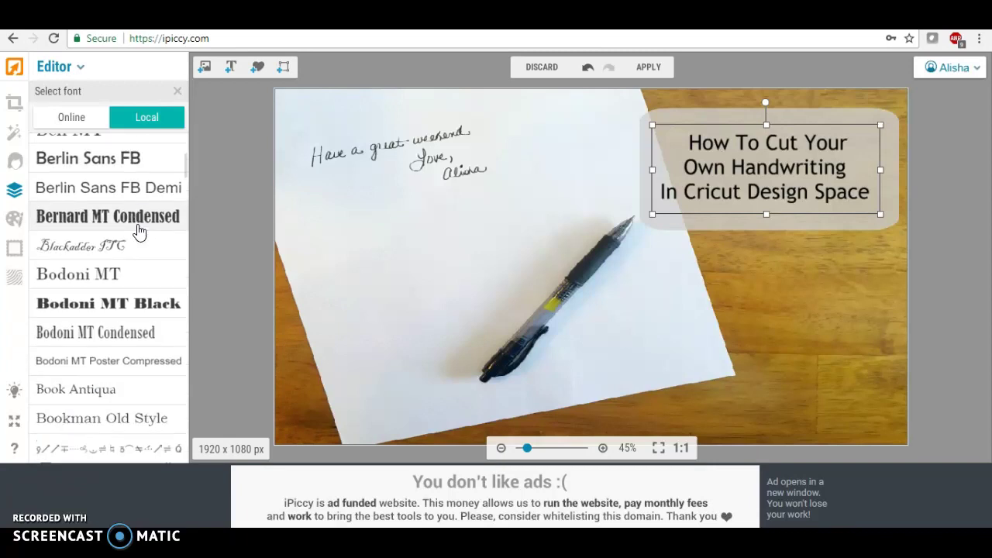
{"action": "scroll", "coordinate": [138, 231], "scroll_direction": "down", "scroll_amount": 7}
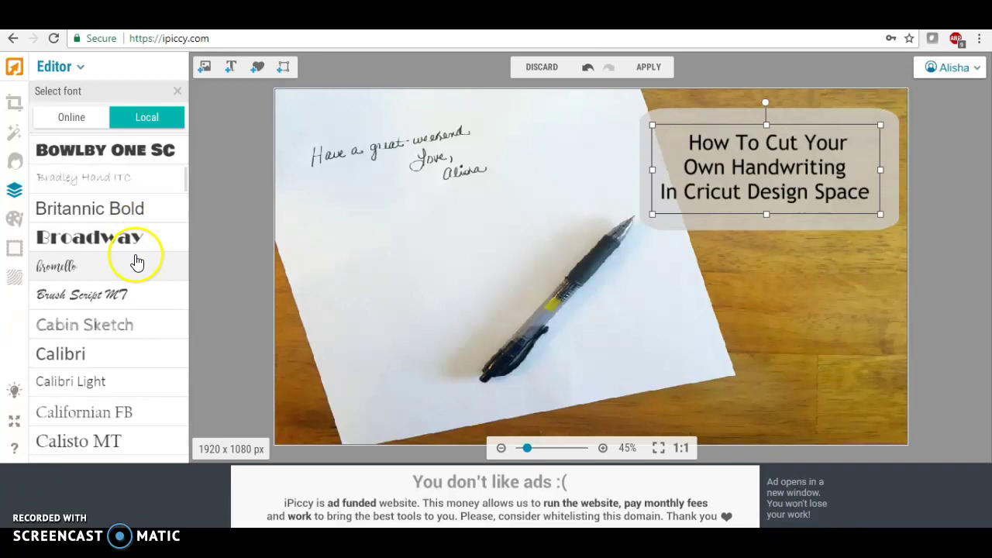
{"action": "left_click", "coordinate": [137, 263]}
{"action": "scroll", "coordinate": [136, 267], "scroll_direction": "down", "scroll_amount": 2}
{"action": "scroll", "coordinate": [137, 269], "scroll_direction": "down", "scroll_amount": 5}
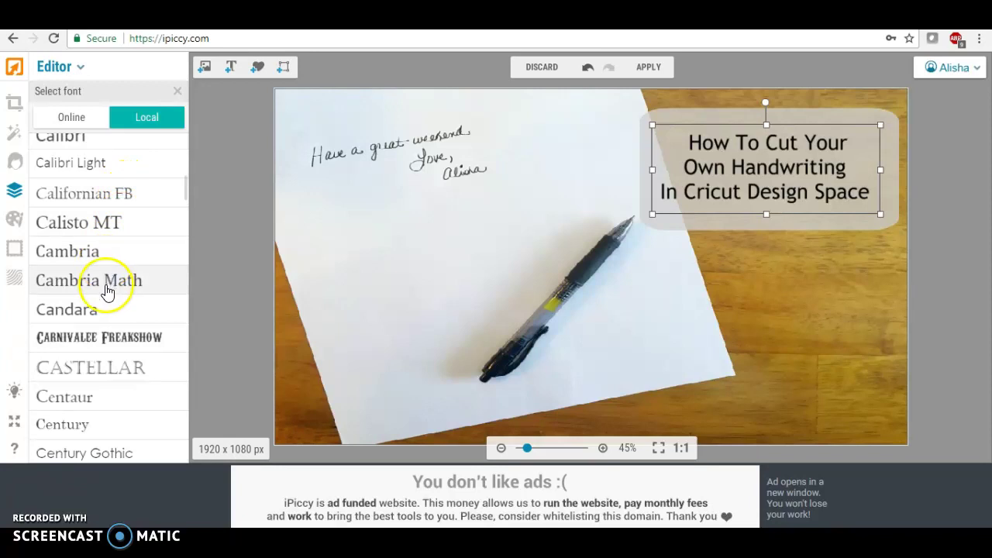
{"action": "scroll", "coordinate": [103, 310], "scroll_direction": "down", "scroll_amount": 3}
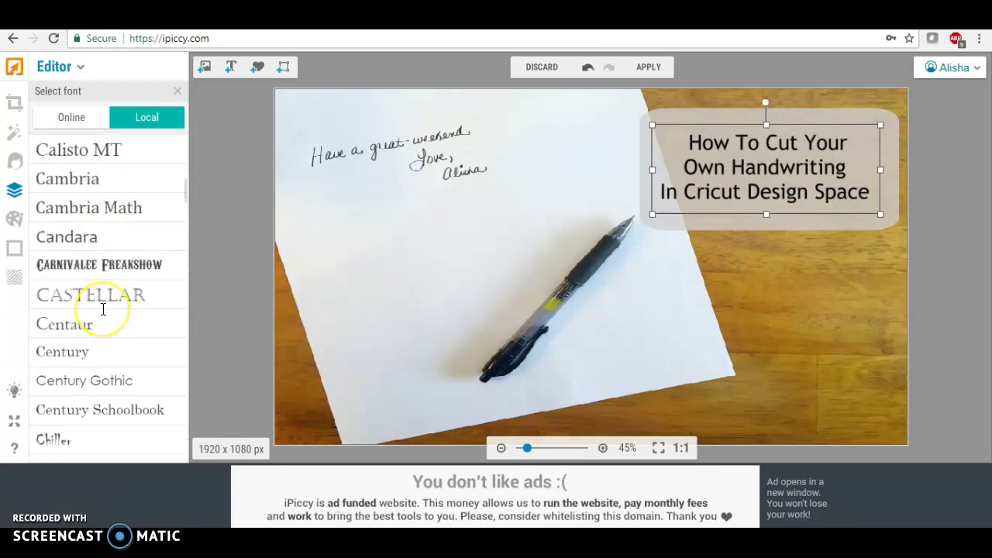
{"action": "scroll", "coordinate": [103, 309], "scroll_direction": "up", "scroll_amount": 2}
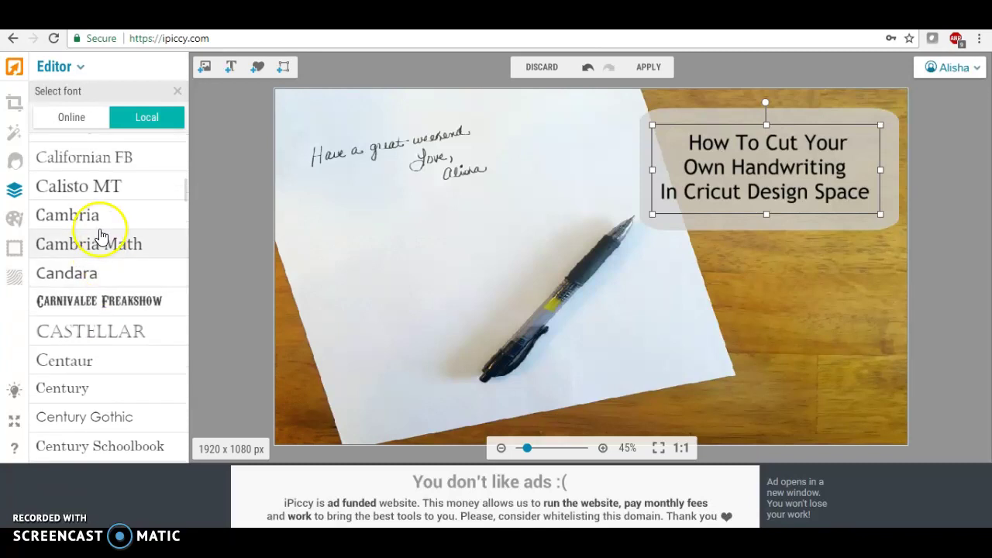
{"action": "left_click", "coordinate": [96, 273]}
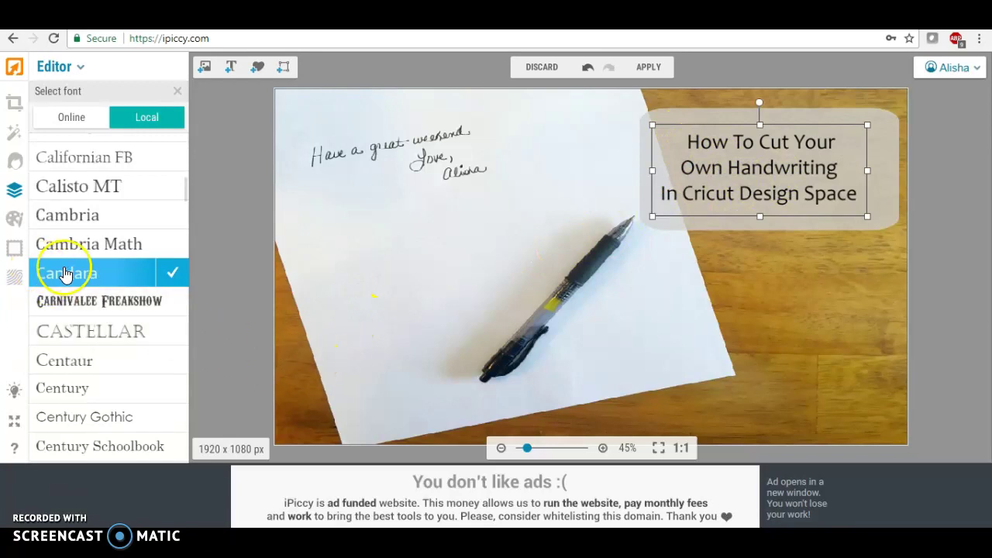
- Enlarge the Candara title to size 69 so it fills the box, and make it bold
{"action": "left_click", "coordinate": [778, 169]}
{"action": "left_click", "coordinate": [779, 160]}
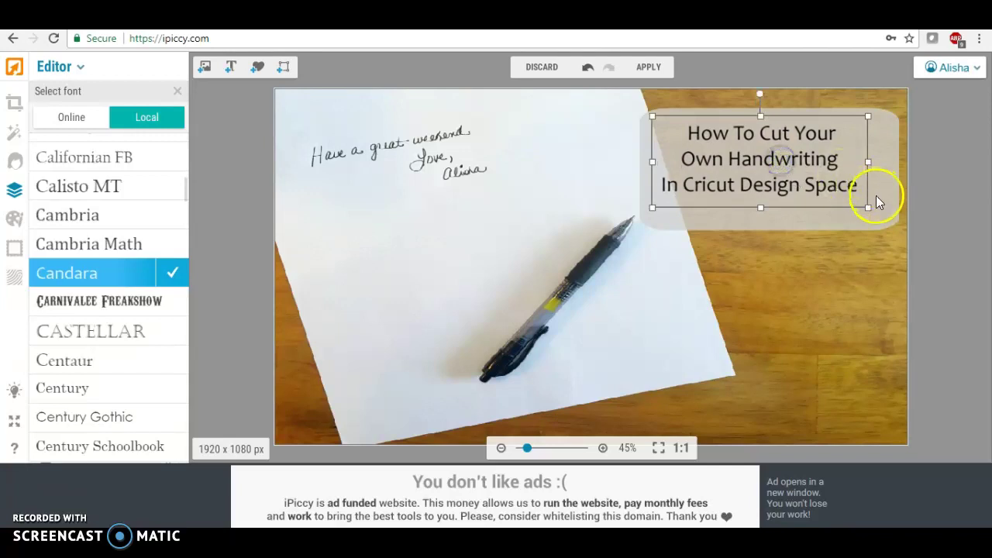
{"action": "left_click_drag", "start_coordinate": [870, 210], "coordinate": [888, 223]}
{"action": "left_click", "coordinate": [787, 162]}
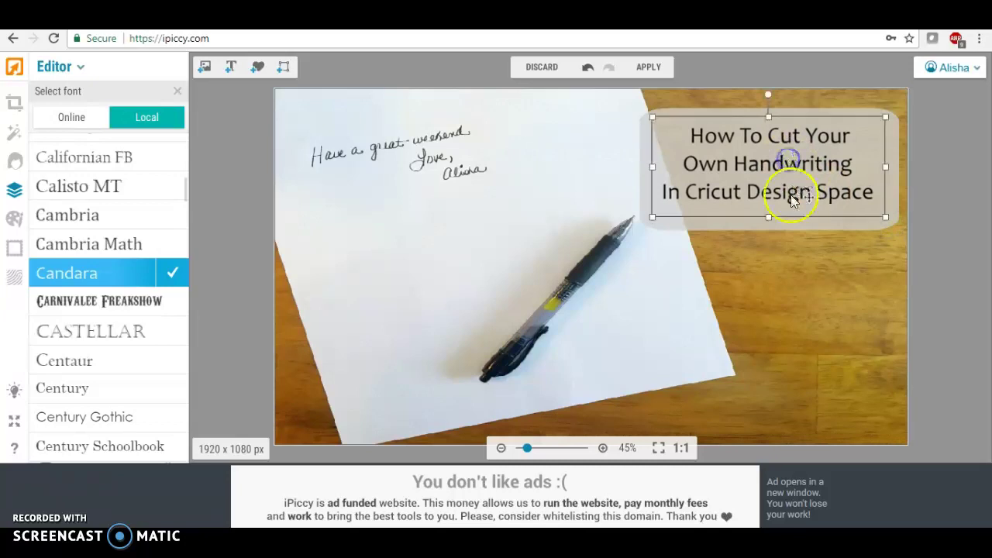
{"action": "left_click", "coordinate": [769, 218]}
{"action": "left_click_drag", "start_coordinate": [769, 220], "coordinate": [769, 219]}
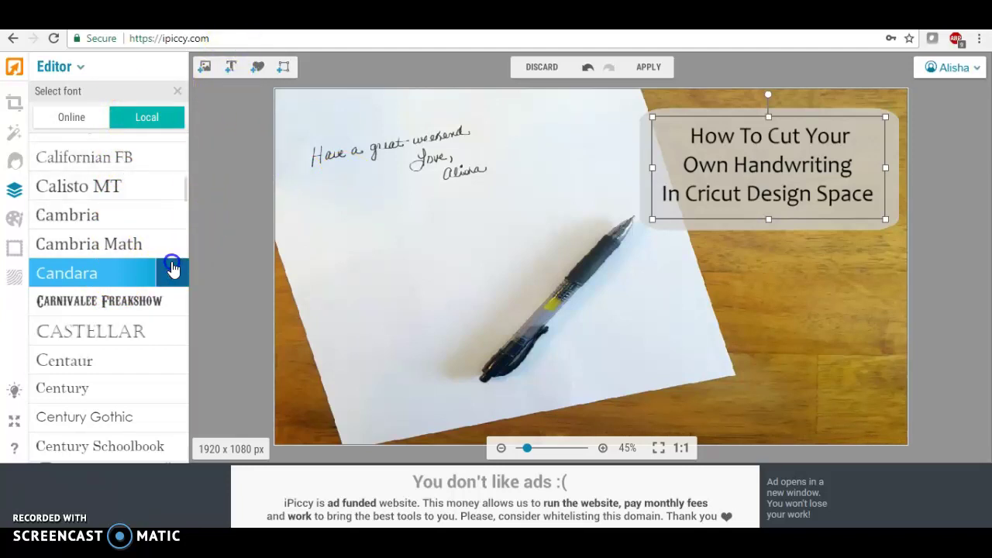
{"action": "left_click", "coordinate": [172, 266]}
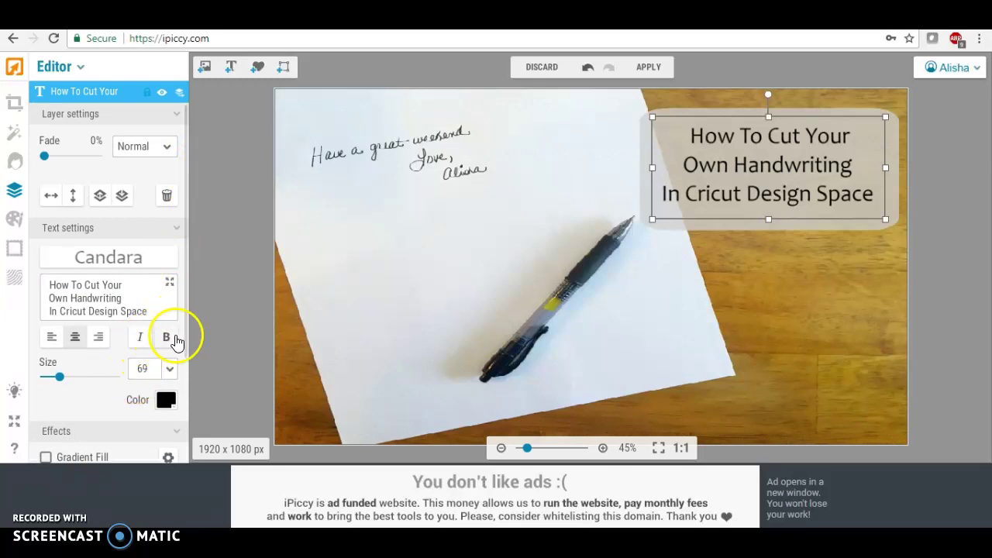
{"action": "left_click", "coordinate": [167, 339]}
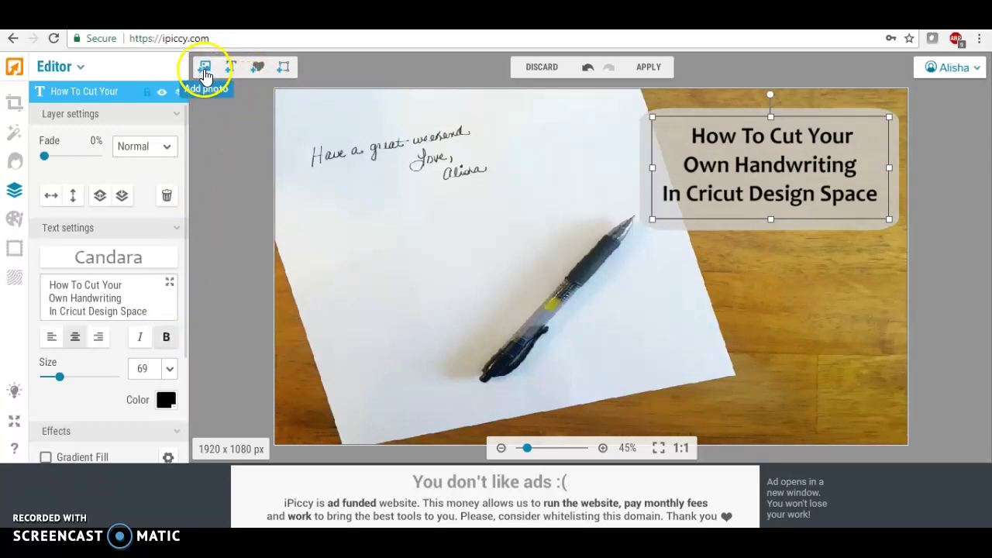
- Add the YouTube Subscribe image and size it at the lower right, below the title box
{"action": "left_click", "coordinate": [204, 69]}
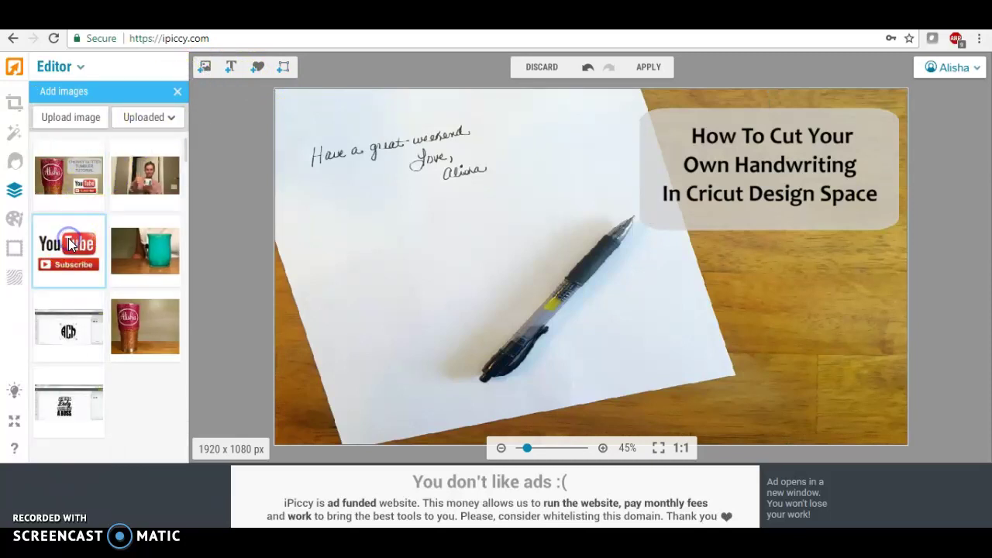
{"action": "left_click", "coordinate": [71, 245]}
{"action": "left_click_drag", "start_coordinate": [70, 238], "coordinate": [782, 324]}
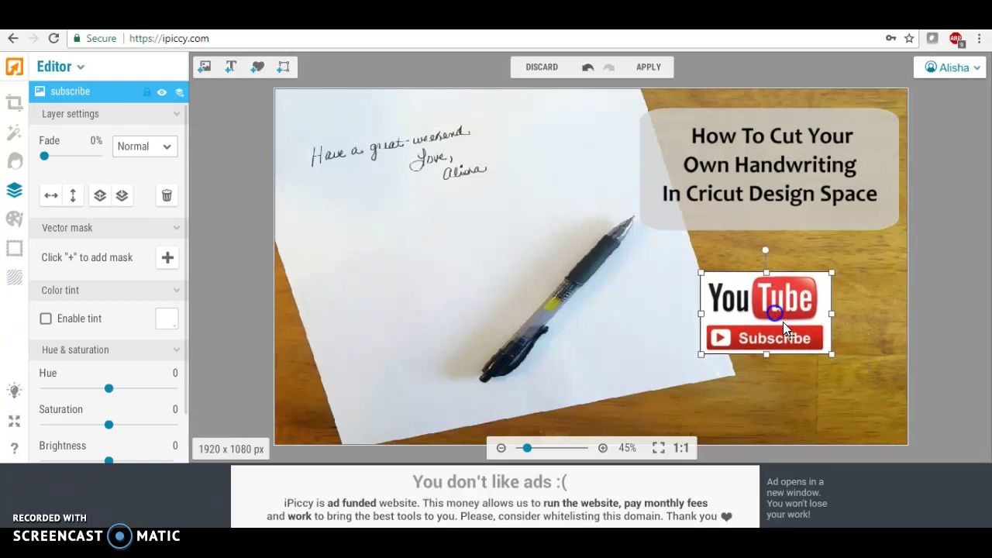
{"action": "left_click_drag", "start_coordinate": [829, 353], "coordinate": [881, 382]}
{"action": "mouse_move", "coordinate": [808, 340]}
{"action": "left_mouse_down"}
{"action": "mouse_move", "coordinate": [795, 328]}
{"action": "mouse_move", "coordinate": [806, 333]}
{"action": "left_mouse_up"}
{"action": "left_click_drag", "start_coordinate": [709, 386], "coordinate": [712, 374]}
{"action": "left_click_drag", "start_coordinate": [805, 315], "coordinate": [784, 323]}
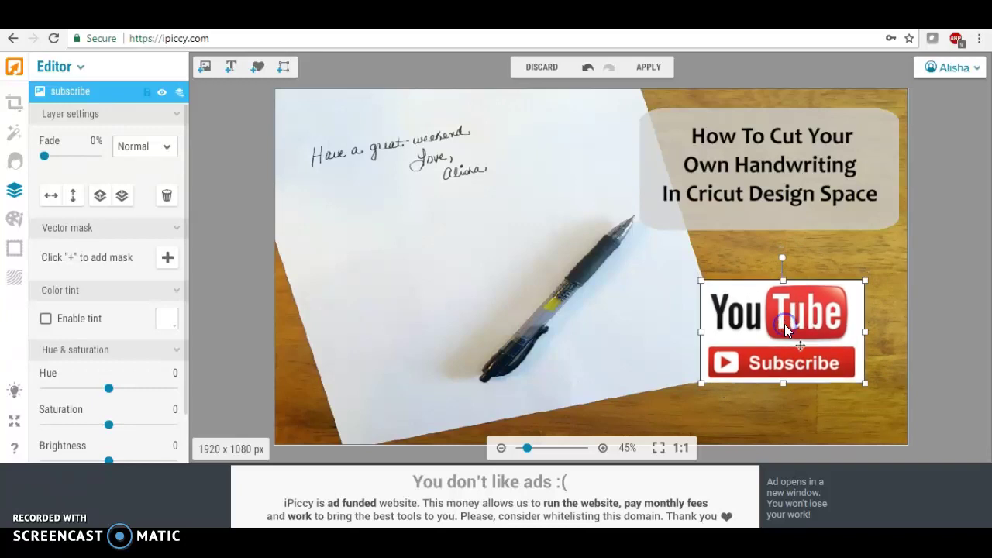
{"action": "left_click", "coordinate": [668, 346]}
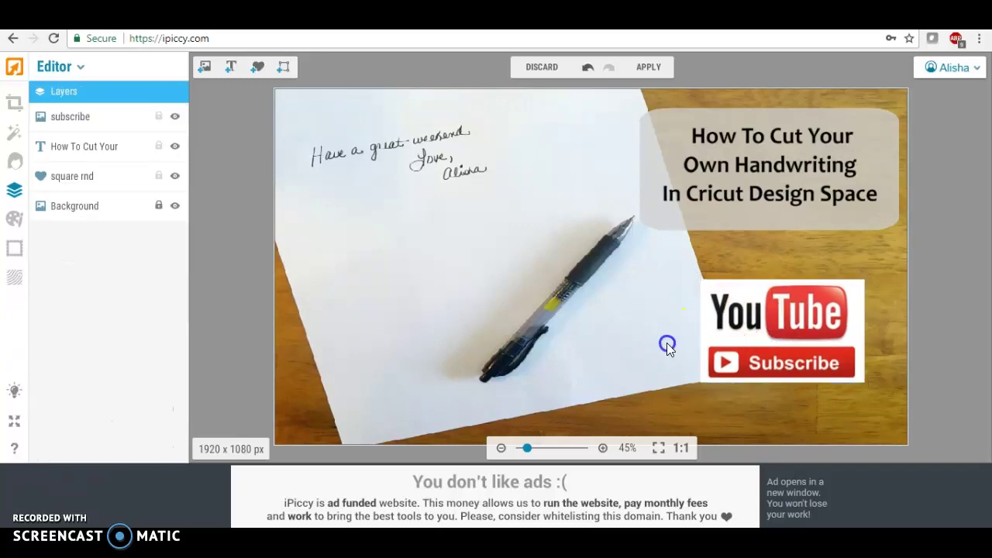
- Flatten all layers and choose Highest quality for saving to the computer
{"action": "left_click", "coordinate": [648, 69]}
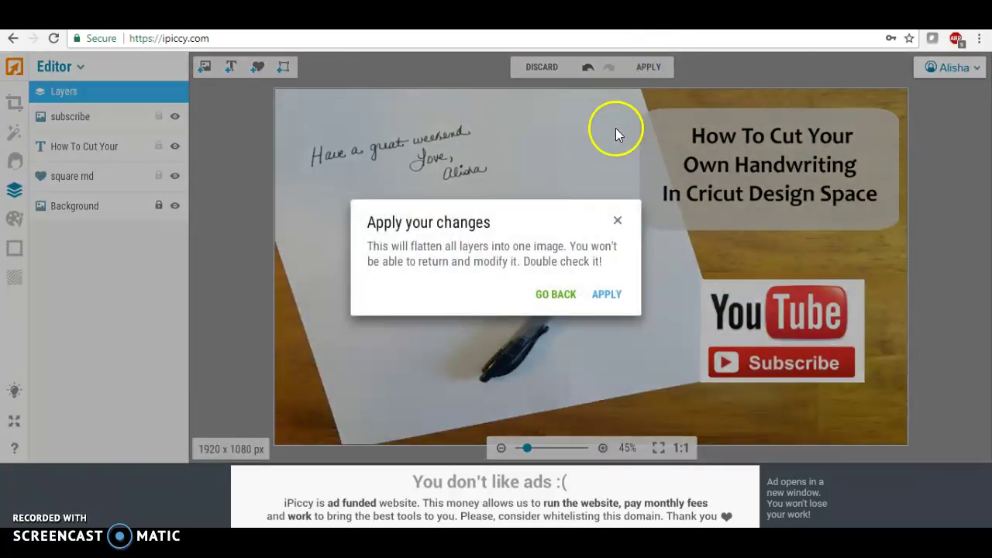
{"action": "left_click", "coordinate": [606, 295]}
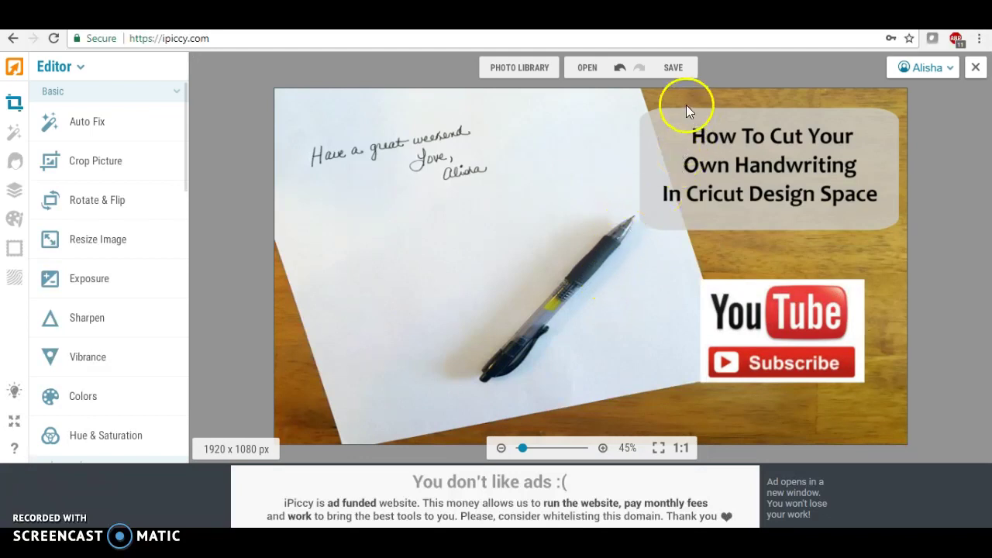
{"action": "left_click", "coordinate": [673, 71]}
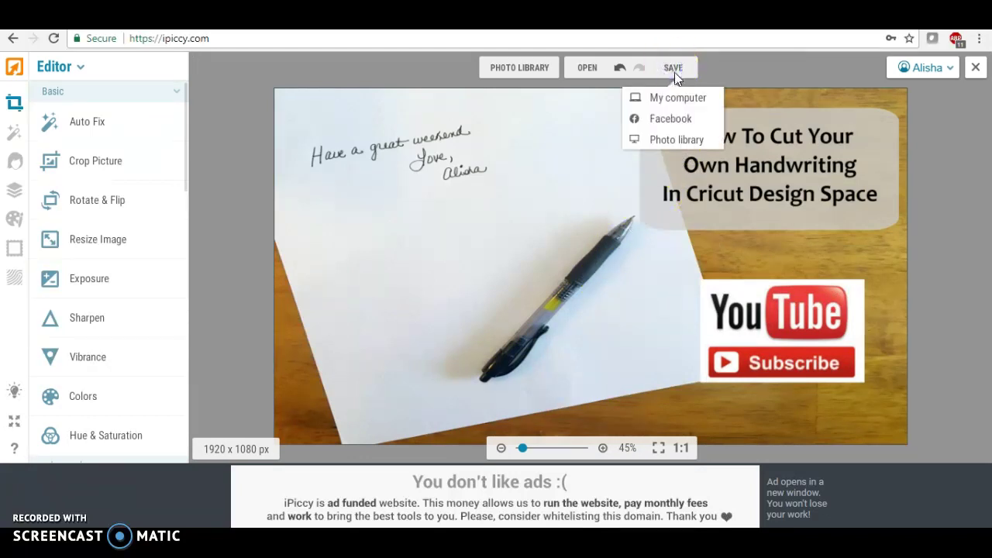
{"action": "left_click", "coordinate": [675, 95]}
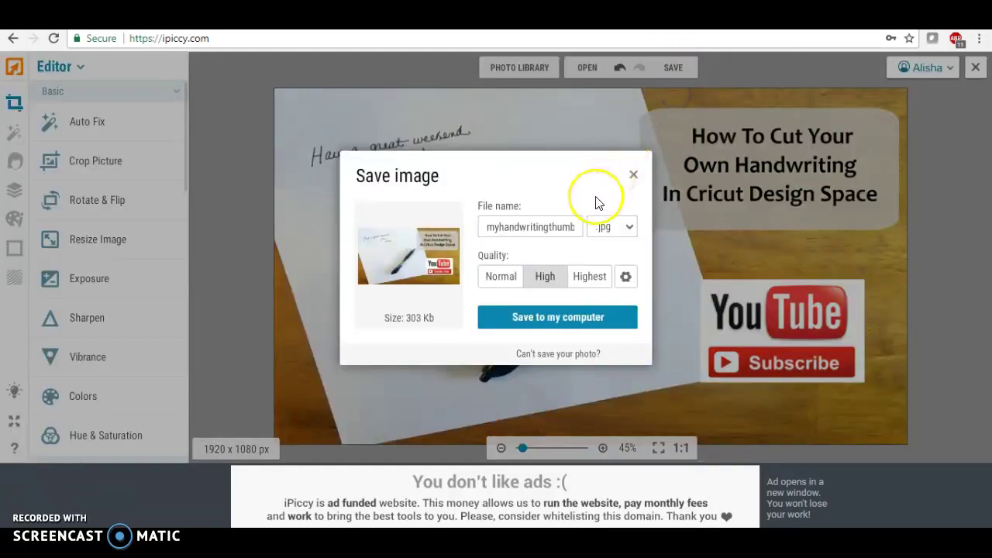
{"action": "left_click", "coordinate": [592, 279]}
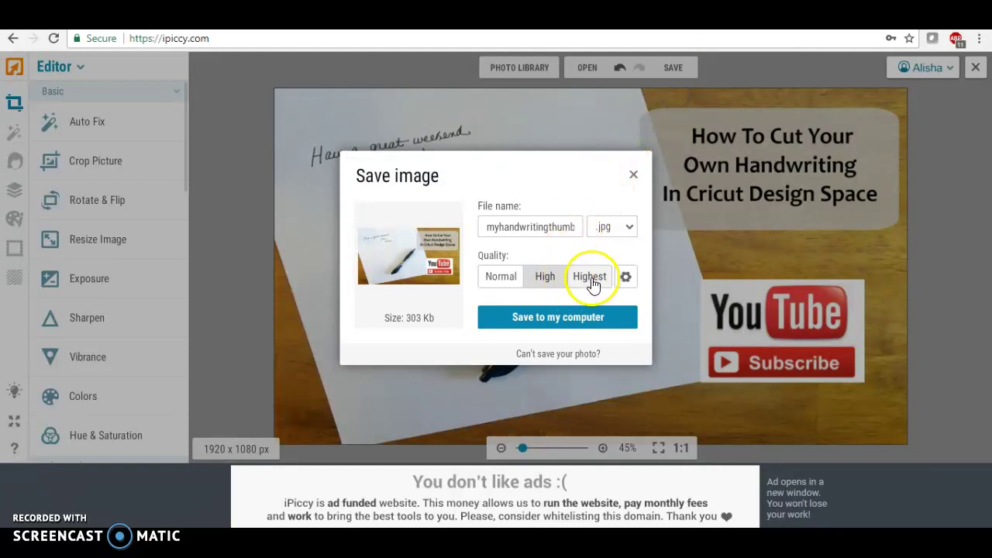
- Save the JPG as myhandwritingthumbnail on the Desktop
{"action": "left_click", "coordinate": [566, 318]}
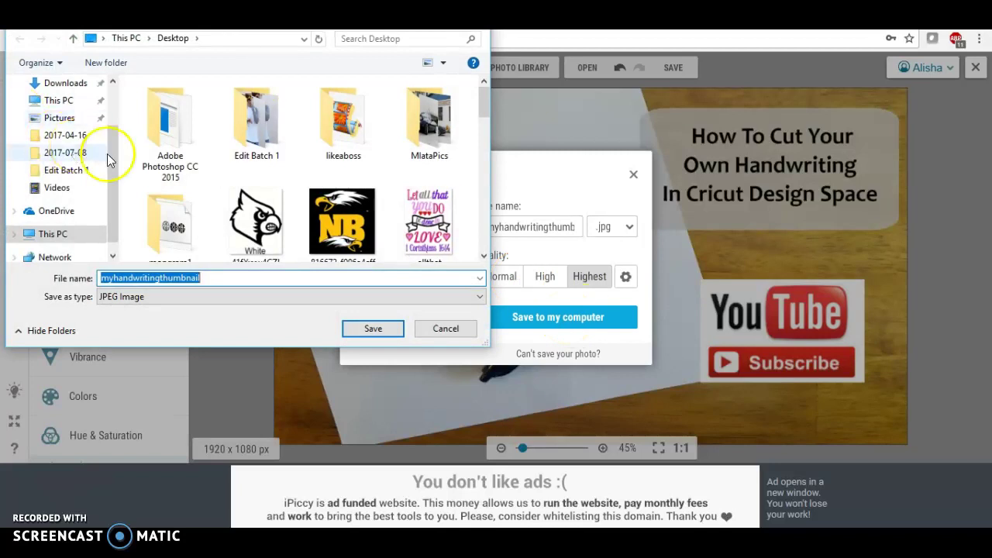
{"action": "left_click_drag", "start_coordinate": [109, 152], "coordinate": [105, 97]}
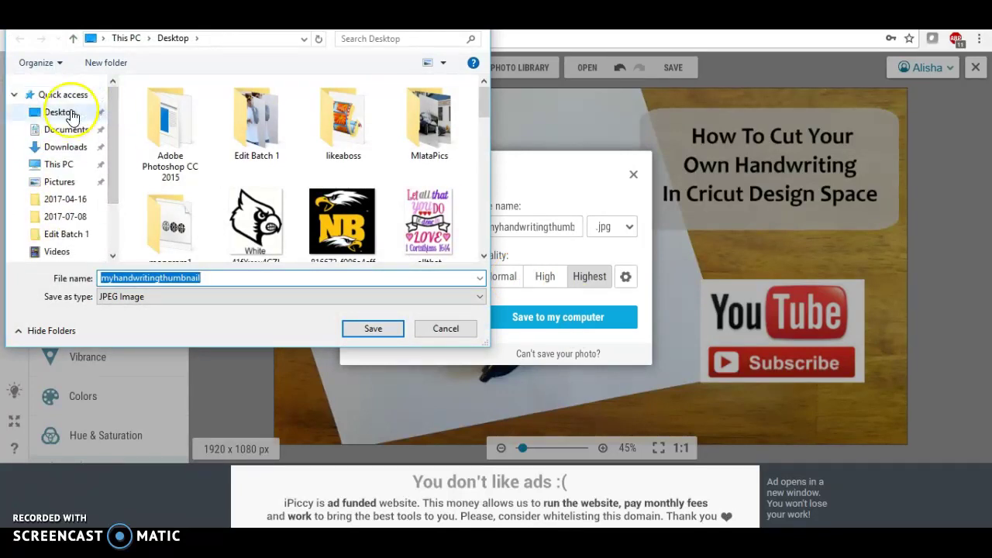
{"action": "left_click", "coordinate": [71, 116]}
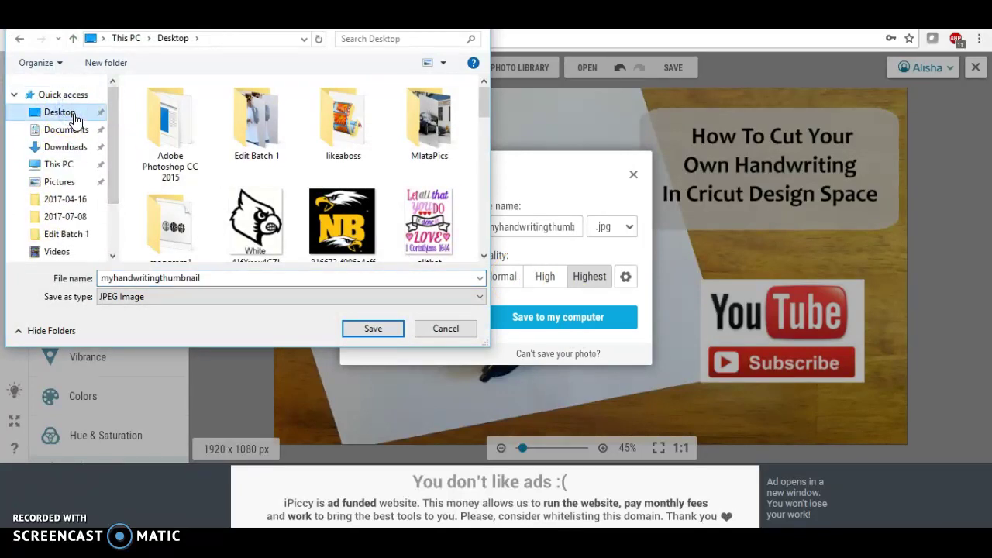
{"action": "double_click", "coordinate": [214, 277]}
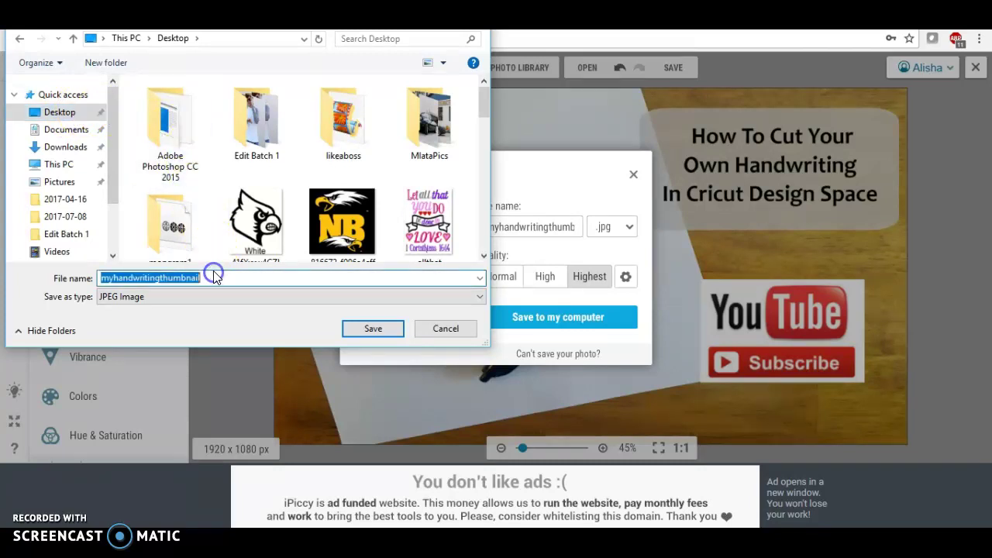
{"action": "left_click", "coordinate": [214, 276]}
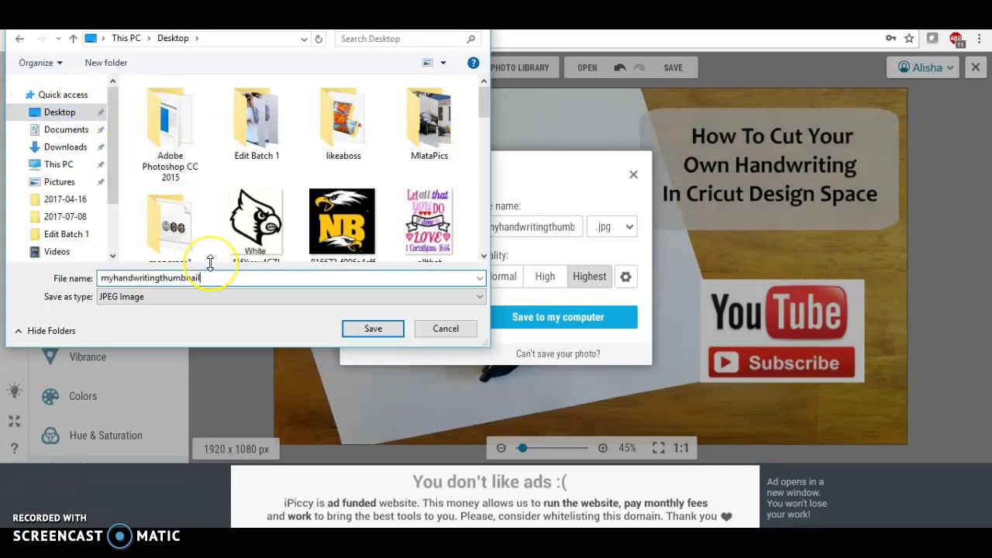
{"action": "left_click", "coordinate": [365, 328]}
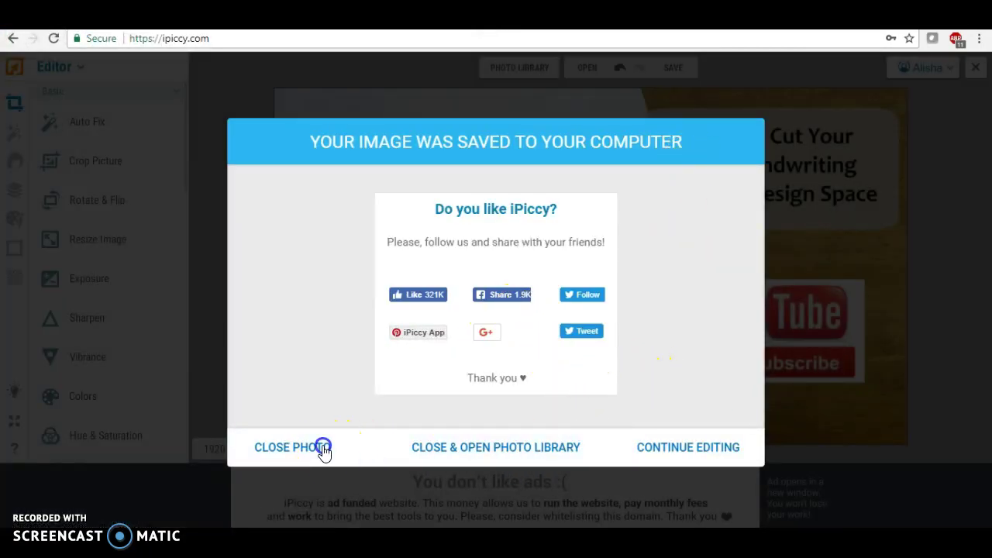
- Close the photo and open Info & Settings for the Cricut handwriting Part 2 video in Video Manager
{"action": "left_click", "coordinate": [323, 448]}
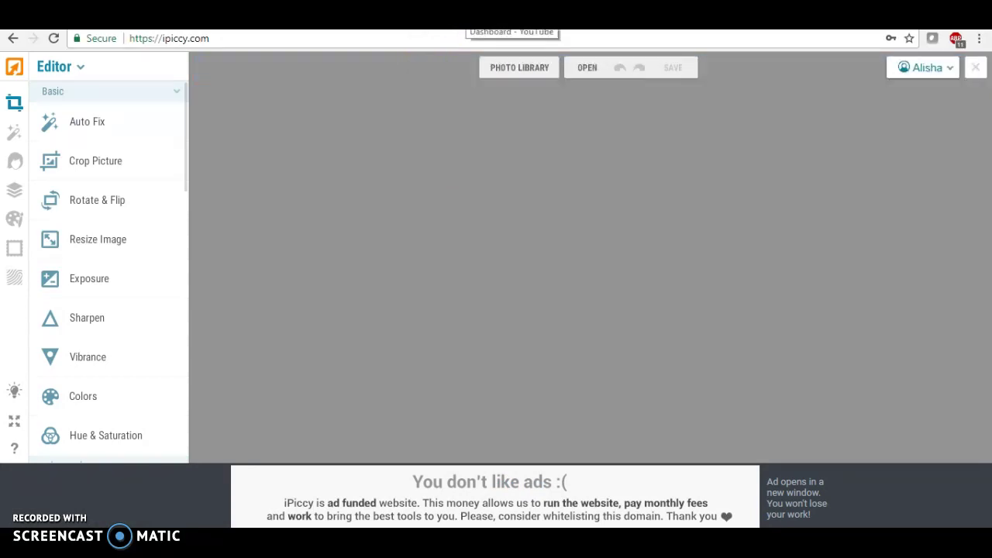
{"action": "left_click", "coordinate": [512, 19]}
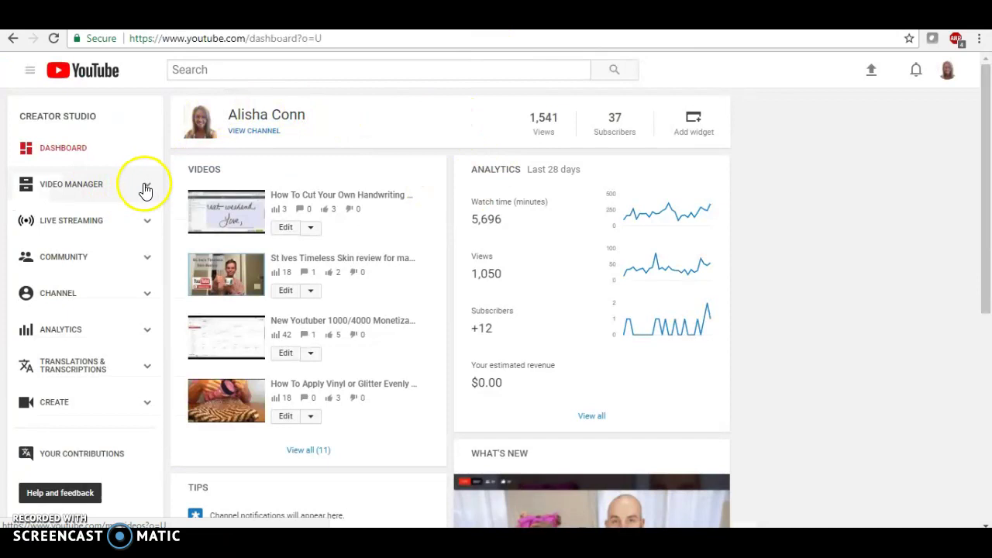
{"action": "left_click", "coordinate": [101, 189]}
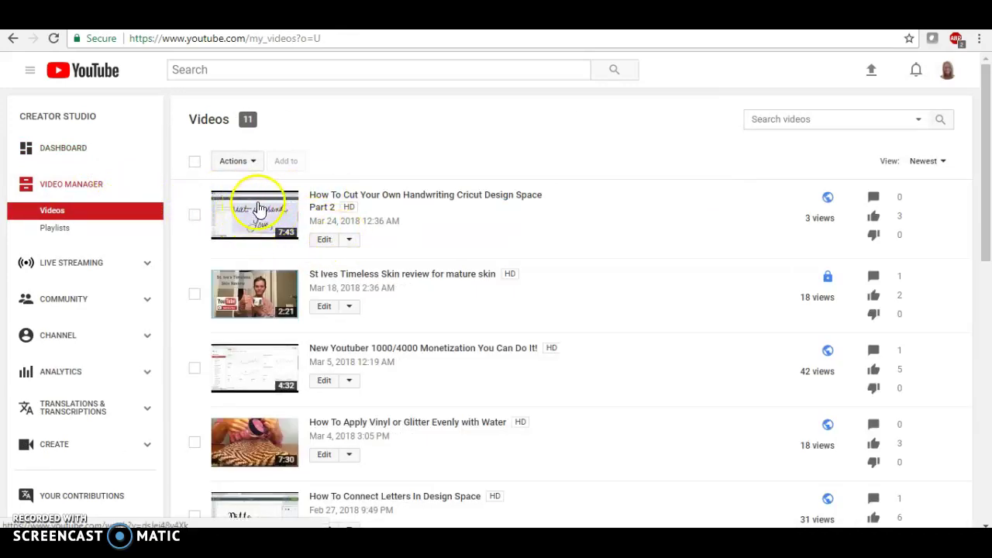
{"action": "left_click", "coordinate": [350, 240]}
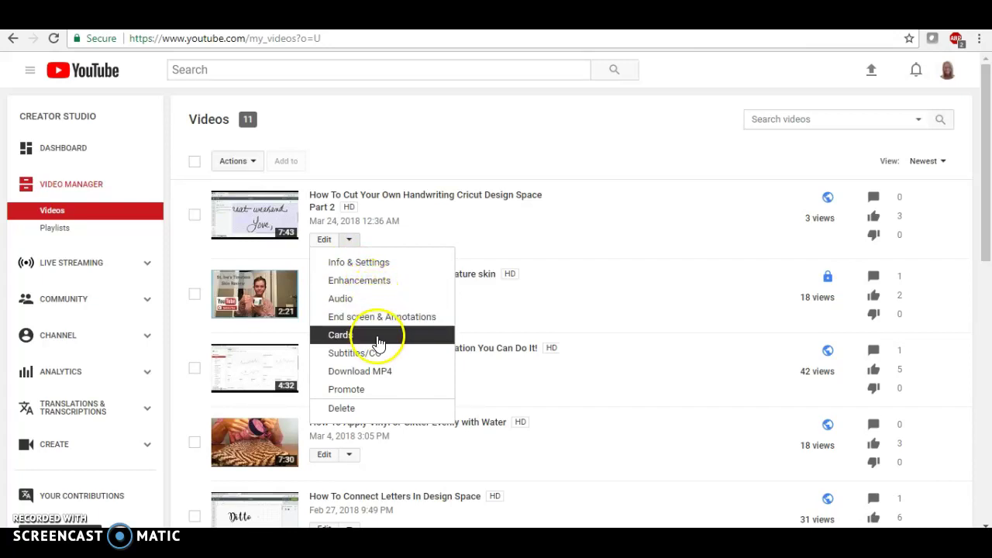
{"action": "left_click", "coordinate": [326, 241]}
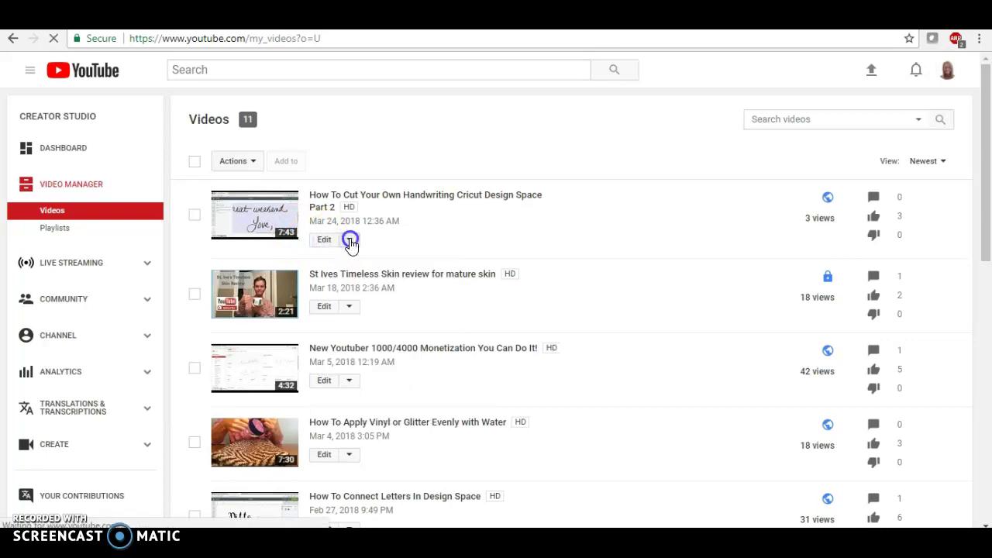
{"action": "left_click", "coordinate": [351, 242]}
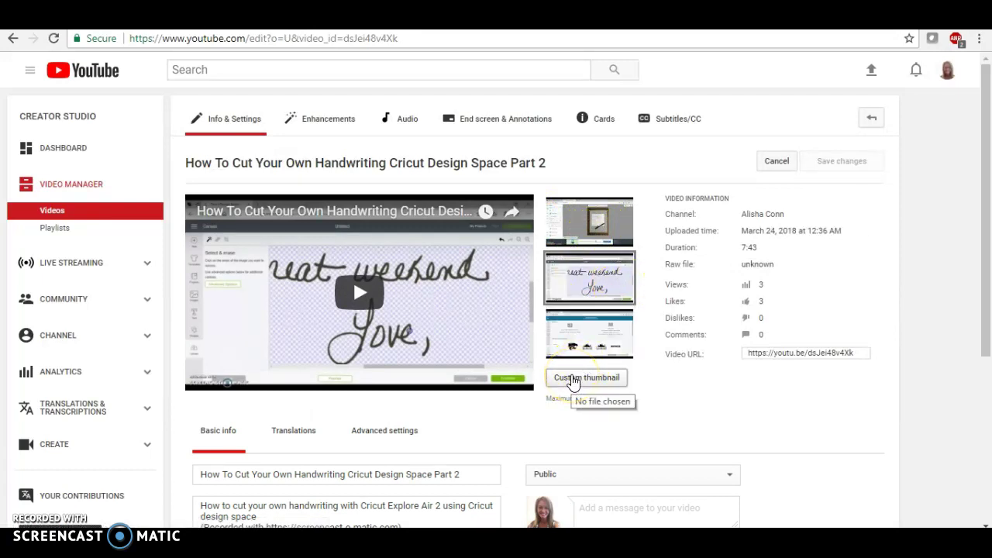
- Upload myhandwritingthumbnail from the Desktop as the Part 2 video's custom thumbnail and save changes
{"action": "left_click", "coordinate": [573, 379]}
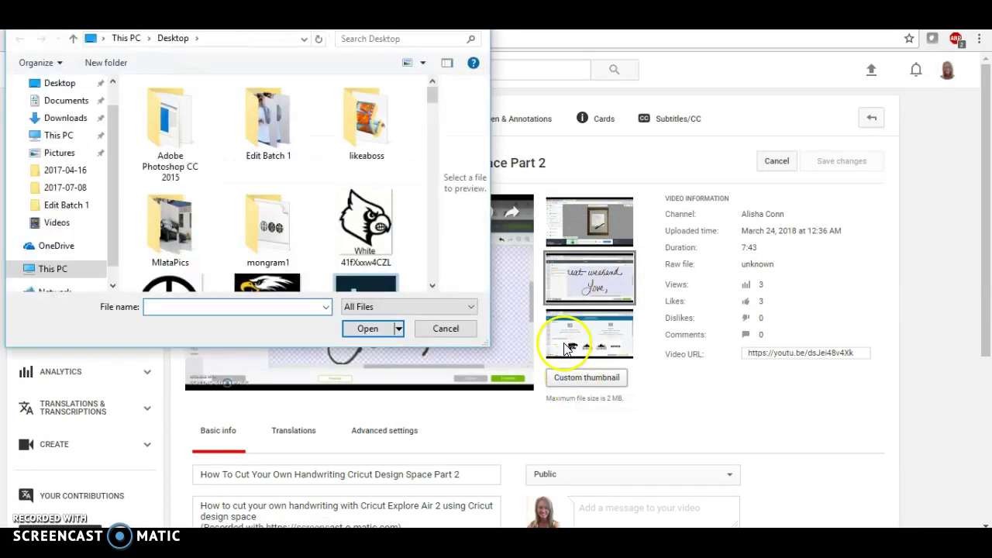
{"action": "left_click", "coordinate": [59, 82]}
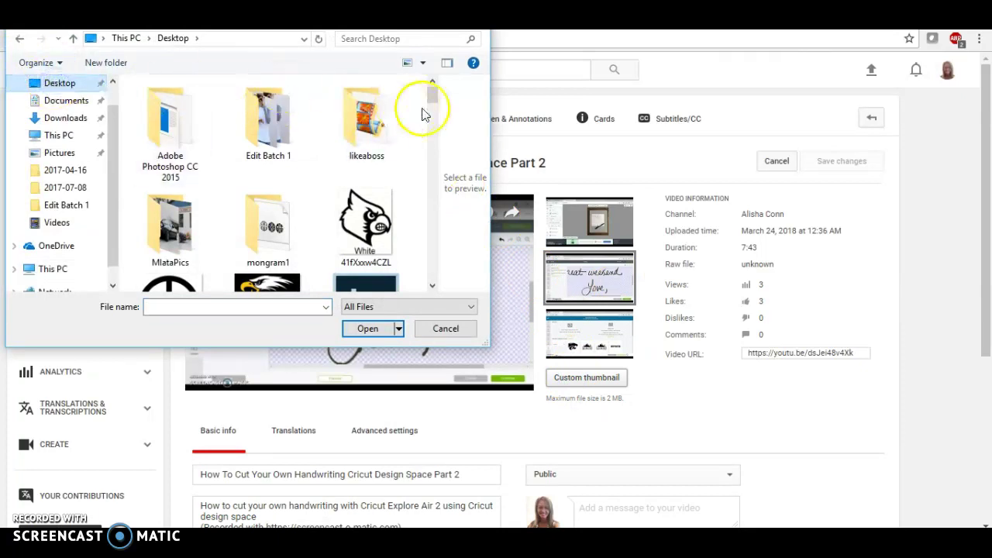
{"action": "left_click_drag", "start_coordinate": [433, 94], "coordinate": [437, 224]}
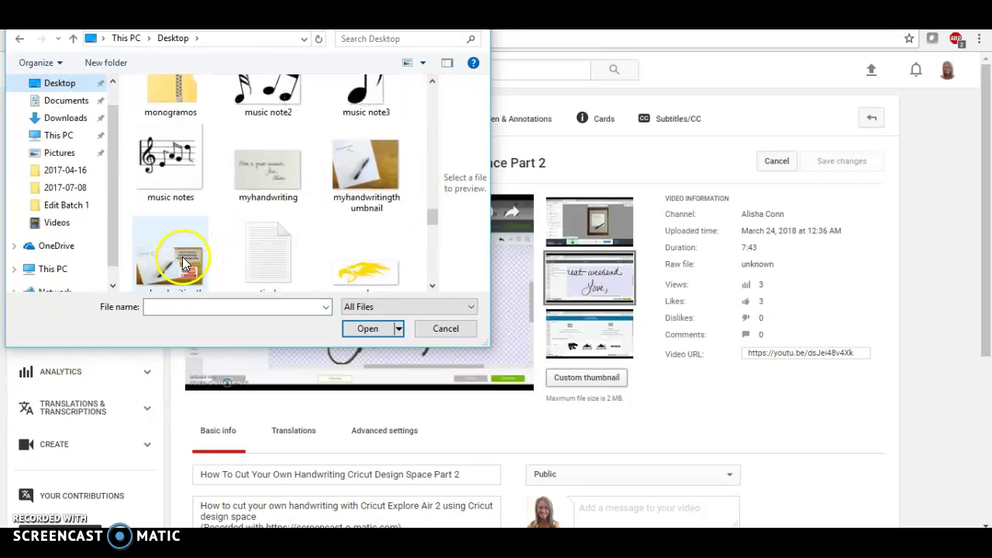
{"action": "double_click", "coordinate": [186, 260]}
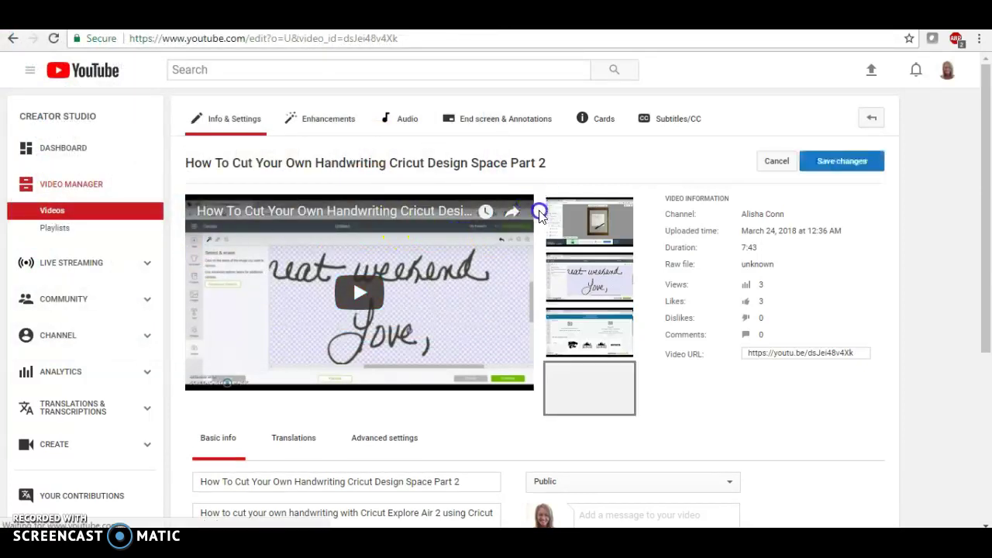
{"action": "mouse_move", "coordinate": [595, 329]}
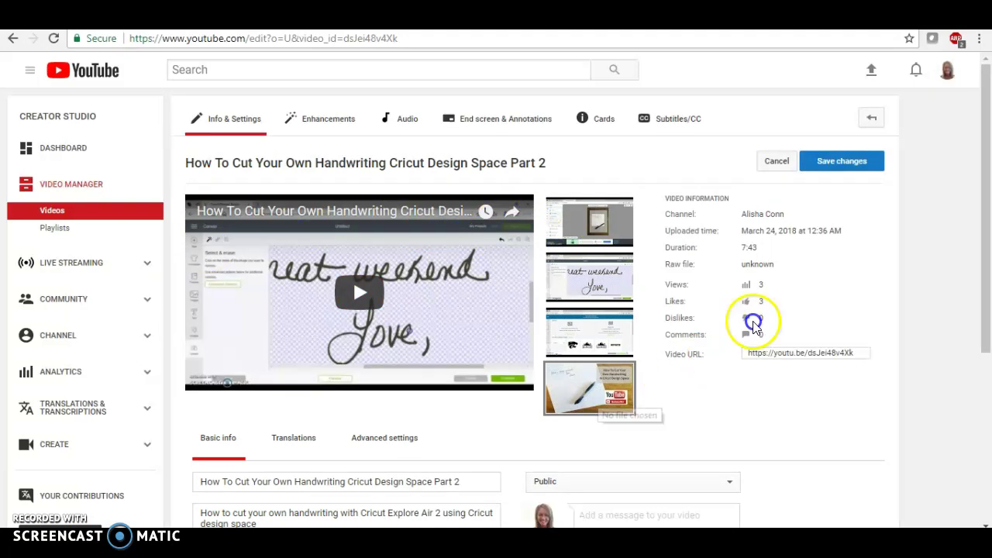
{"action": "left_click", "coordinate": [830, 164]}
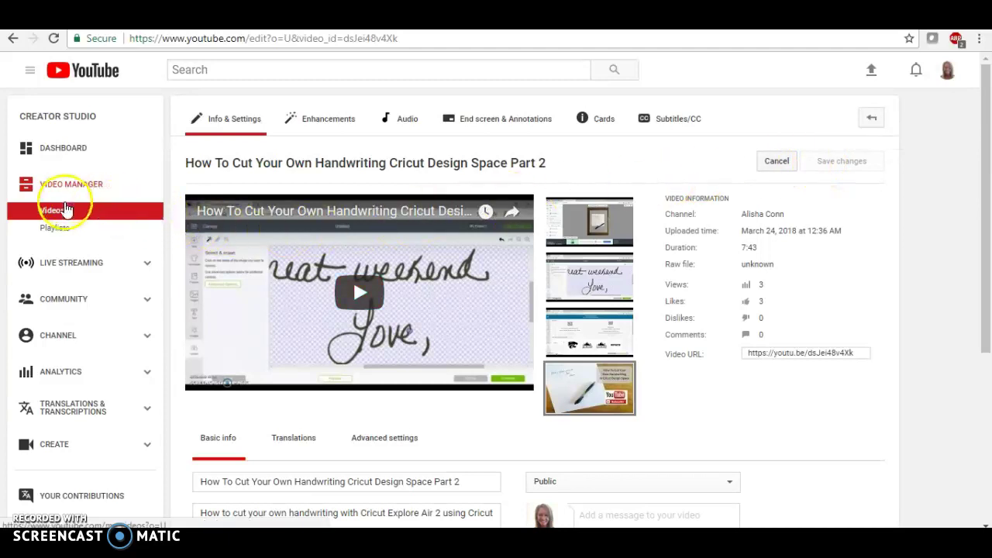
- Return to the Creator Studio Dashboard to confirm the Cricut handwriting Part 2 video's new thumbnail
{"action": "left_click", "coordinate": [62, 155]}
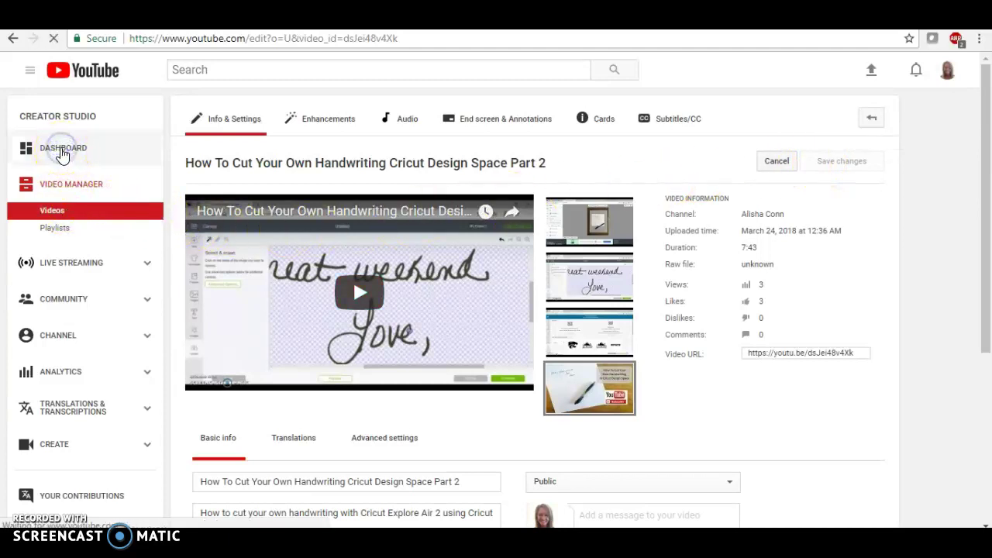